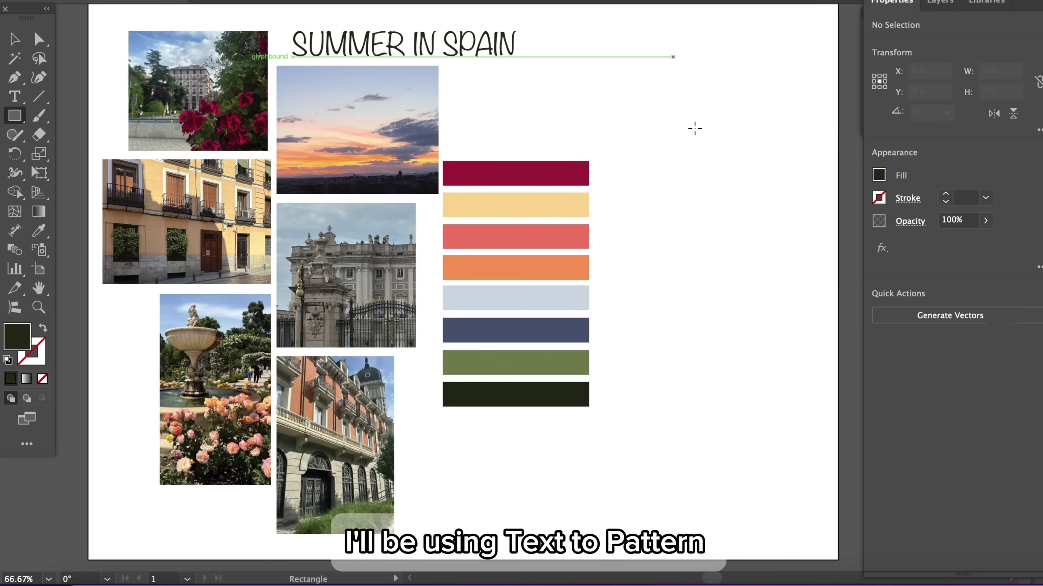
Draw a rectangle at the board's top right with default white fill and black stroke
{"action": "scroll", "coordinate": [694, 128], "scroll_direction": "right", "scroll_amount": 3}
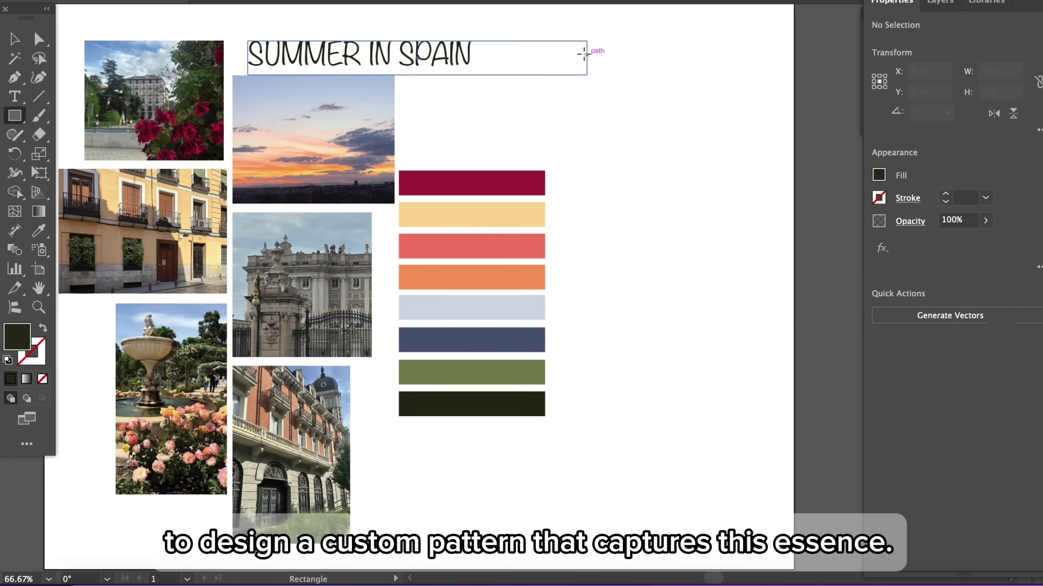
{"action": "key", "text": "v"}
{"action": "left_click", "coordinate": [291, 148]}
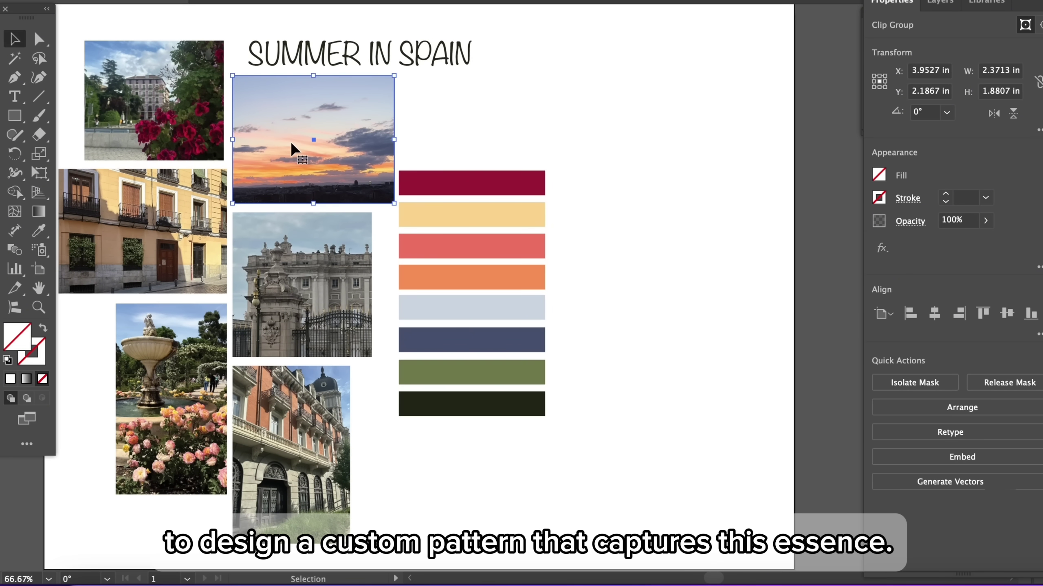
{"action": "left_click", "coordinate": [19, 119]}
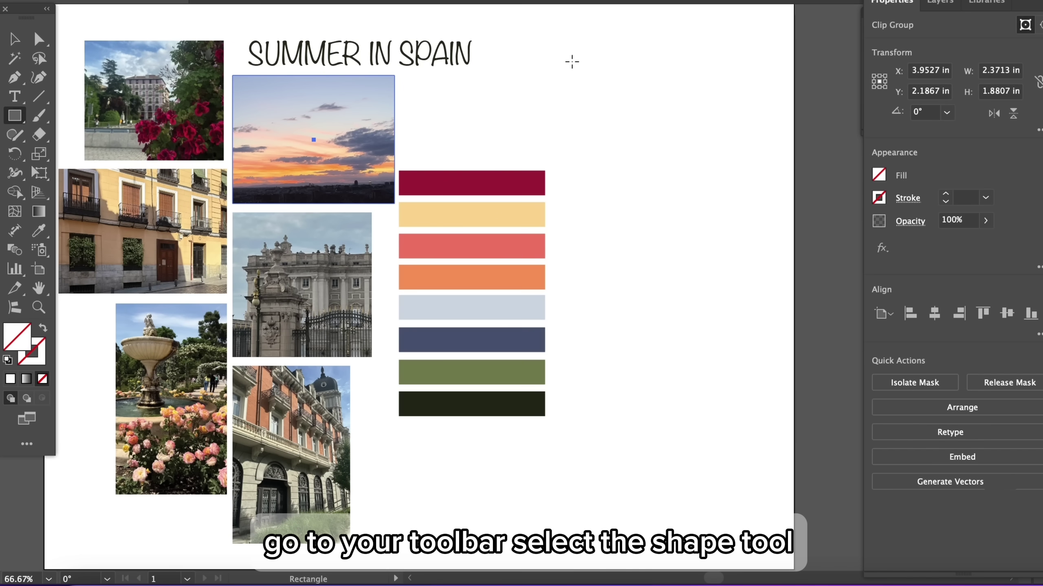
{"action": "mouse_move", "coordinate": [571, 58]}
{"action": "left_mouse_down"}
{"action": "mouse_move", "coordinate": [679, 191]}
{"action": "mouse_move", "coordinate": [749, 193]}
{"action": "left_mouse_up"}
{"action": "key", "text": "d"}
Deselect everything and open the Window menu to reach Generate Patterns
{"action": "key", "text": "v"}
{"action": "left_click", "coordinate": [527, 101]}
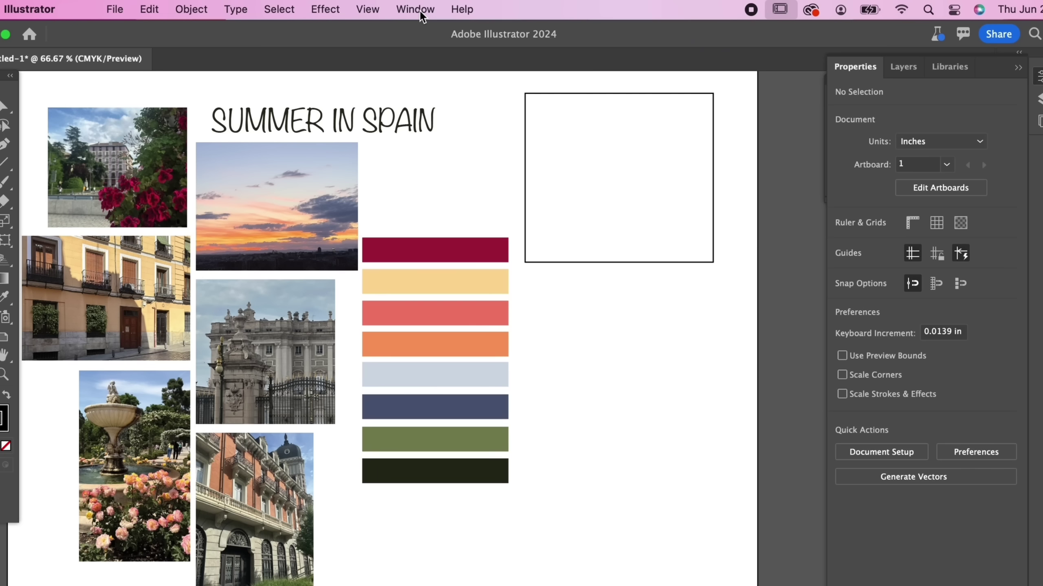
{"action": "left_click", "coordinate": [420, 15]}
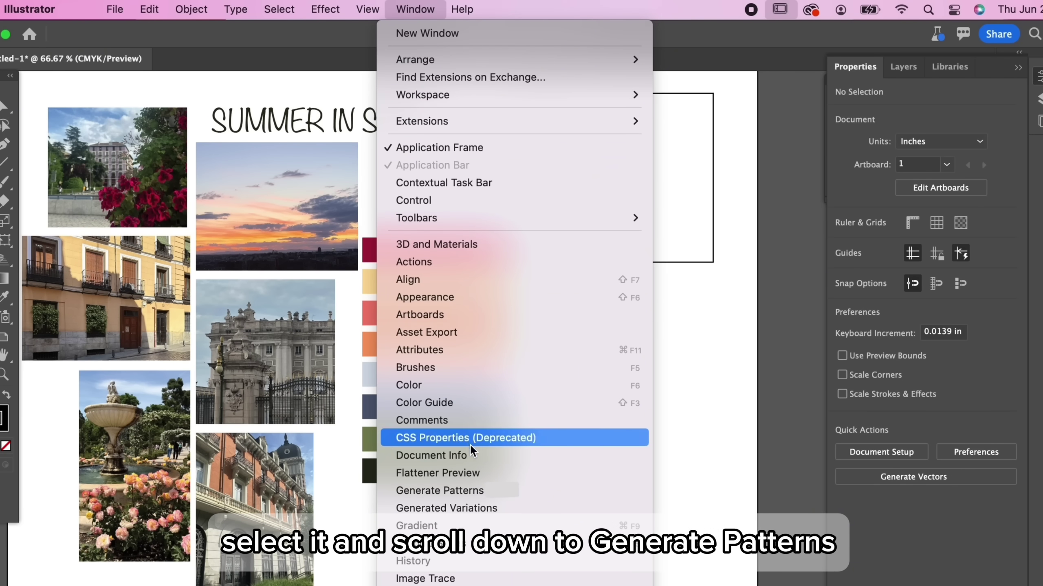
Select the empty rectangle in Generate Patterns and add the mood board's palette colours under Specify Colors
{"action": "left_click", "coordinate": [470, 493]}
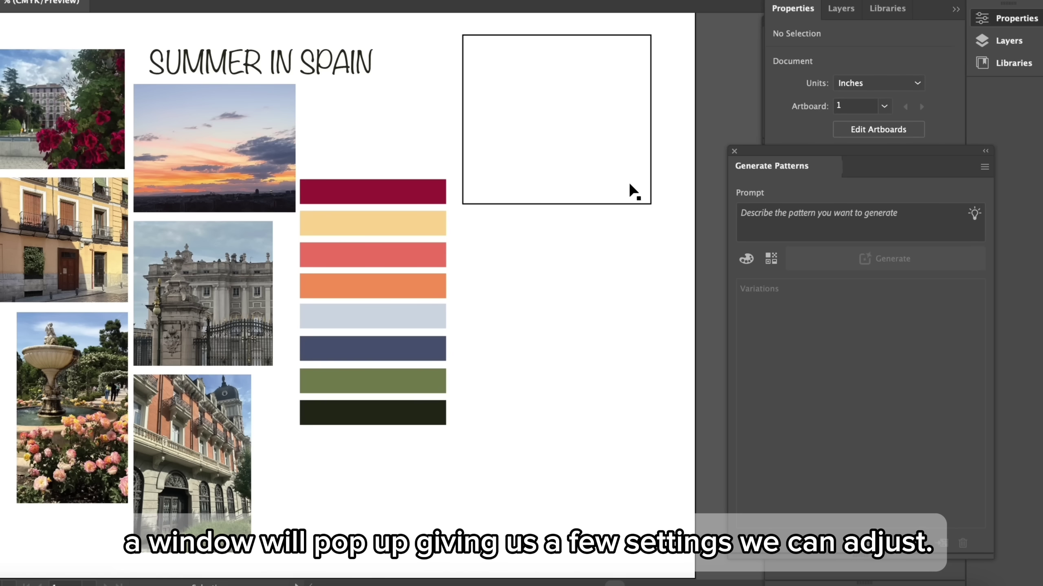
{"action": "left_click", "coordinate": [610, 177]}
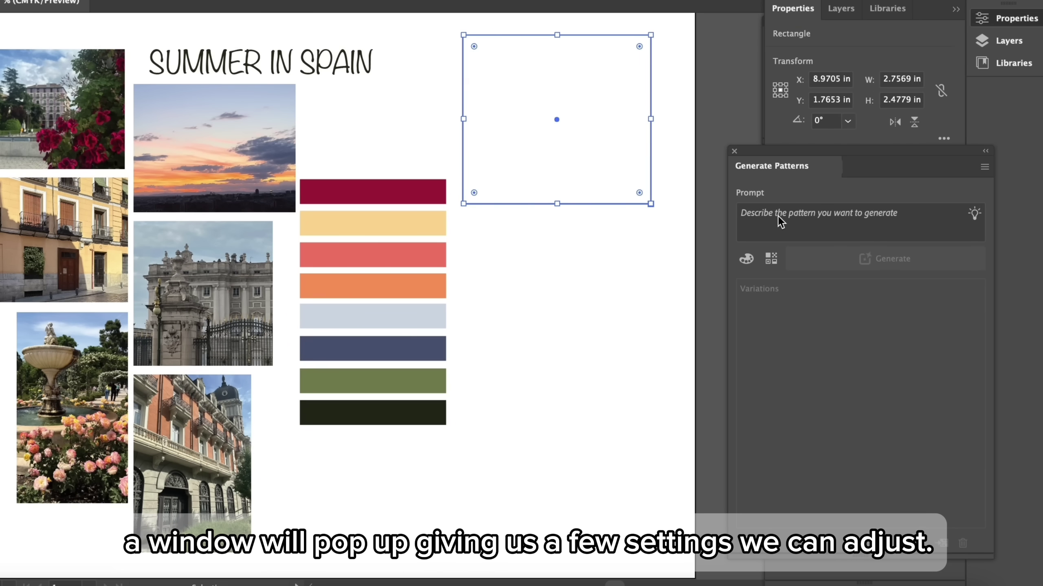
{"action": "left_click", "coordinate": [746, 258]}
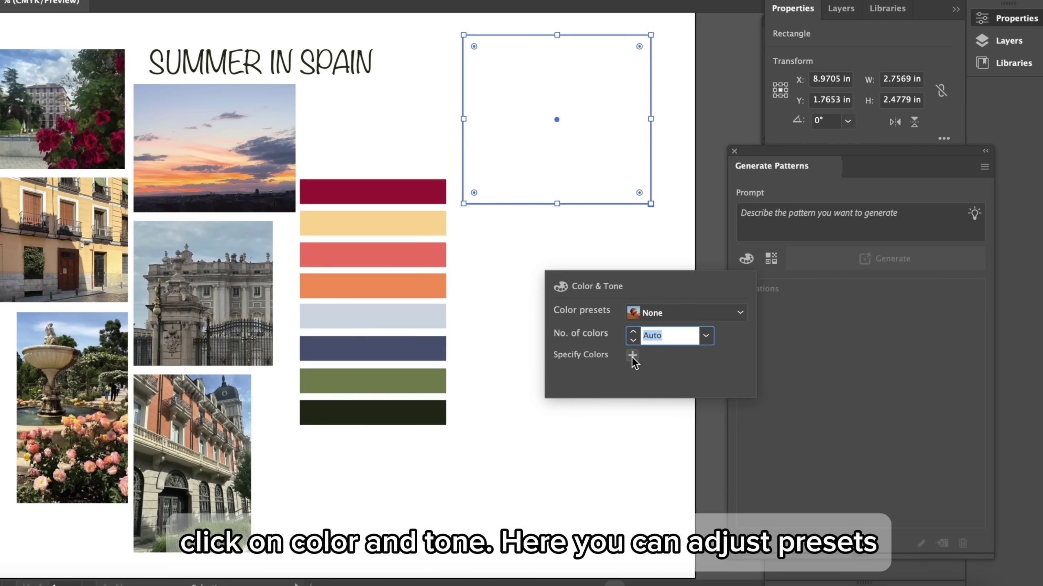
{"action": "left_click", "coordinate": [672, 315]}
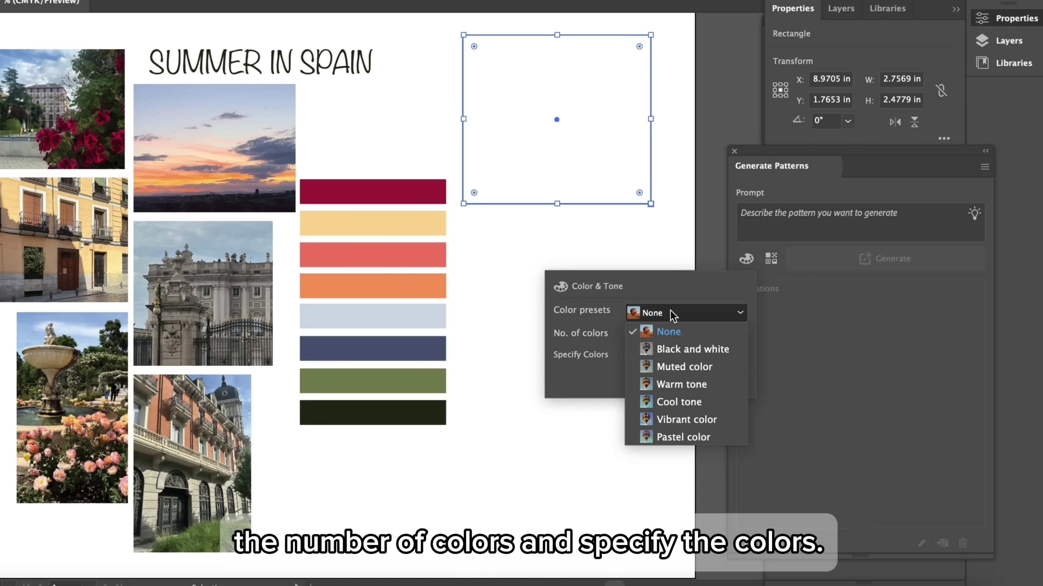
{"action": "left_click", "coordinate": [706, 338]}
{"action": "left_click", "coordinate": [705, 338]}
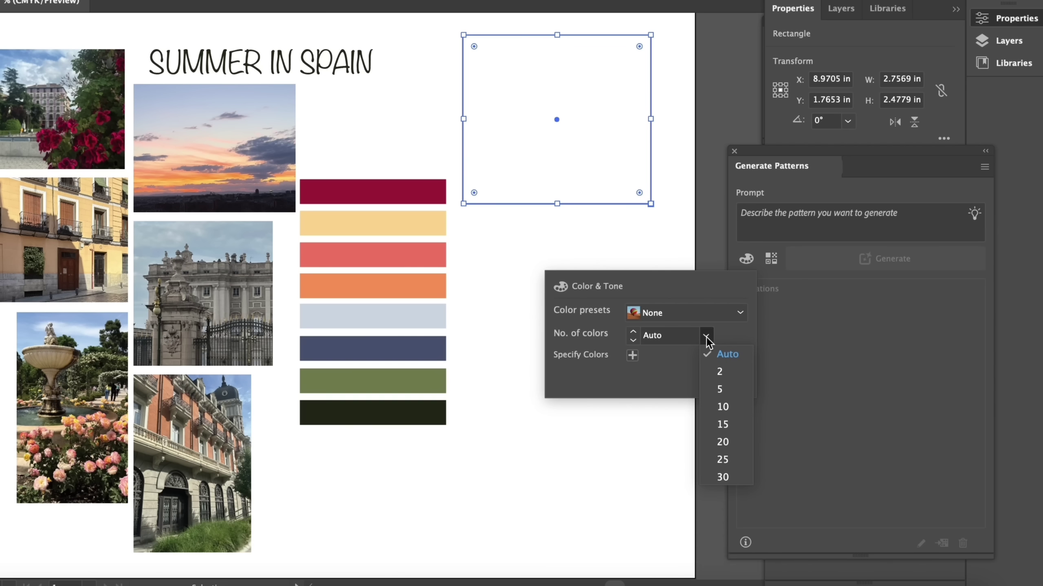
{"action": "left_click", "coordinate": [632, 356]}
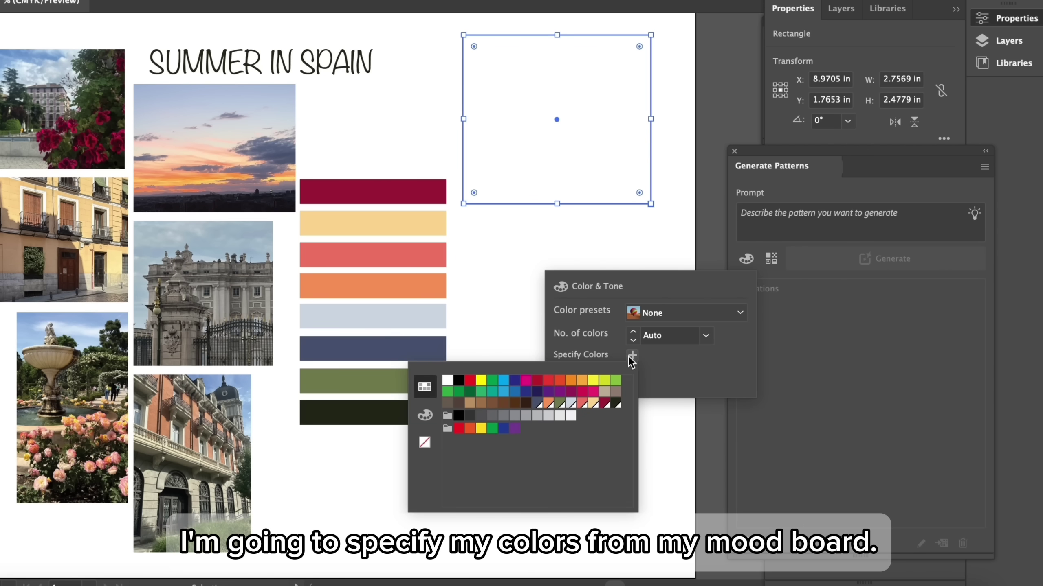
{"action": "left_click", "coordinate": [604, 403]}
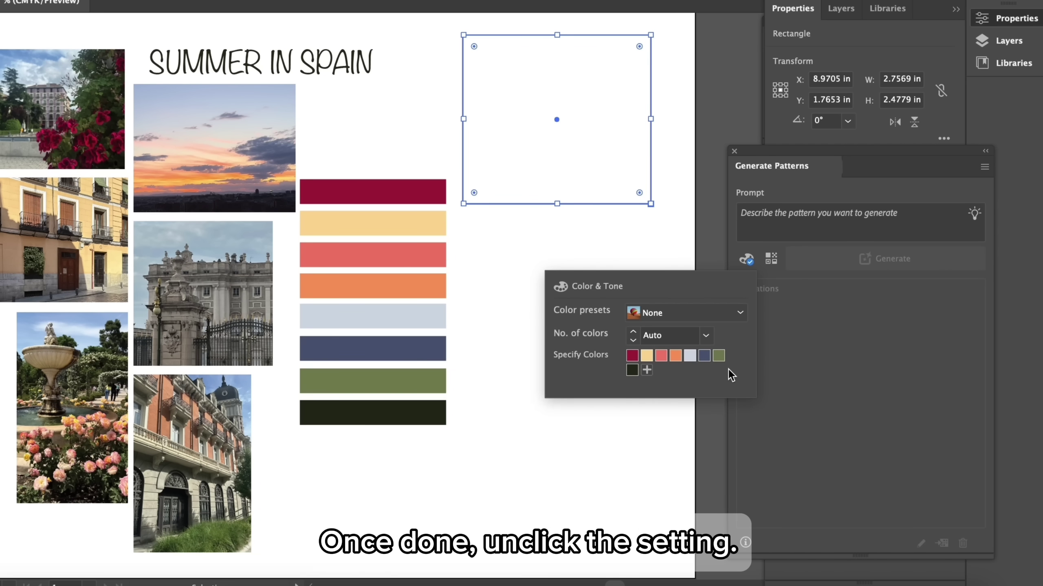
Apply the Geometric style effect to pattern generation
{"action": "left_click", "coordinate": [746, 259]}
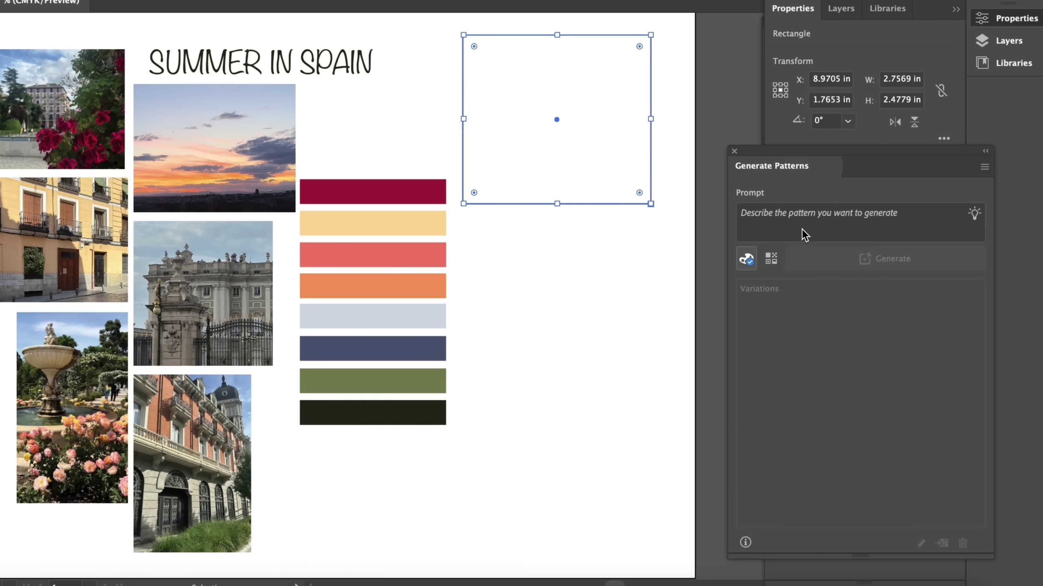
{"action": "left_click", "coordinate": [777, 267]}
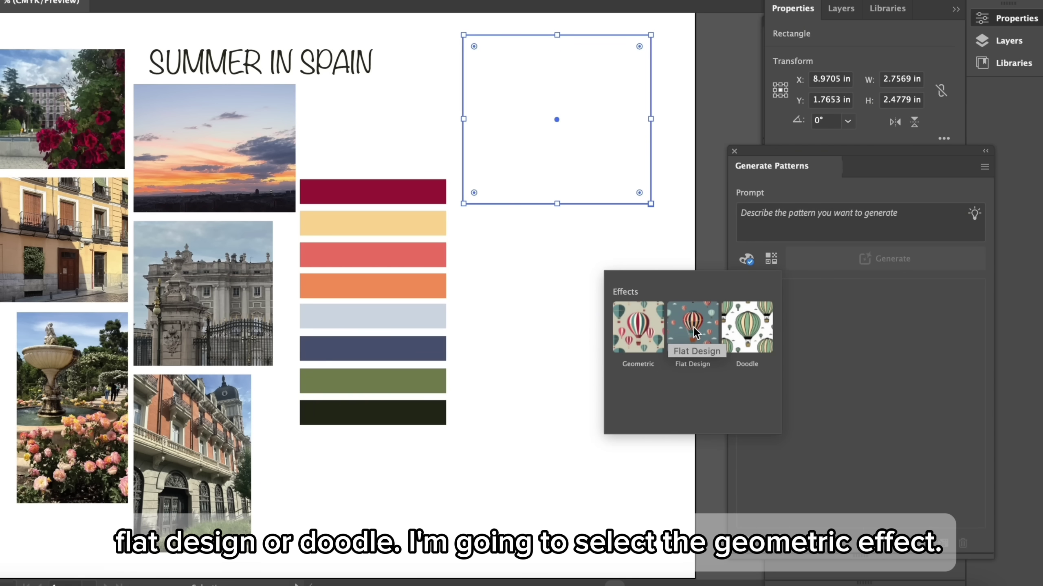
{"action": "left_click", "coordinate": [644, 334]}
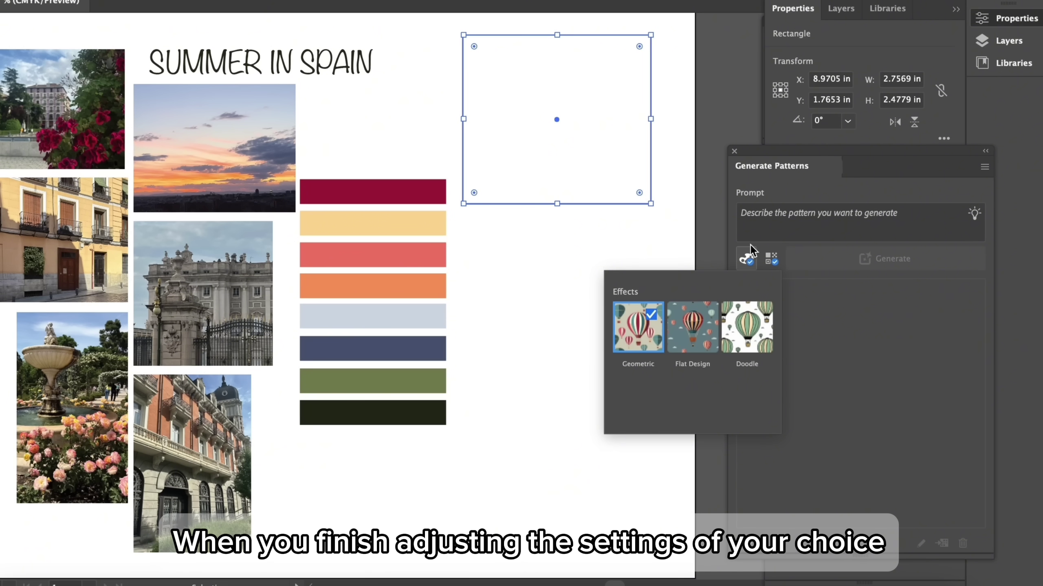
Generate patterns from the prompt 'Floral vintage watercolor'
{"action": "left_click", "coordinate": [762, 208]}
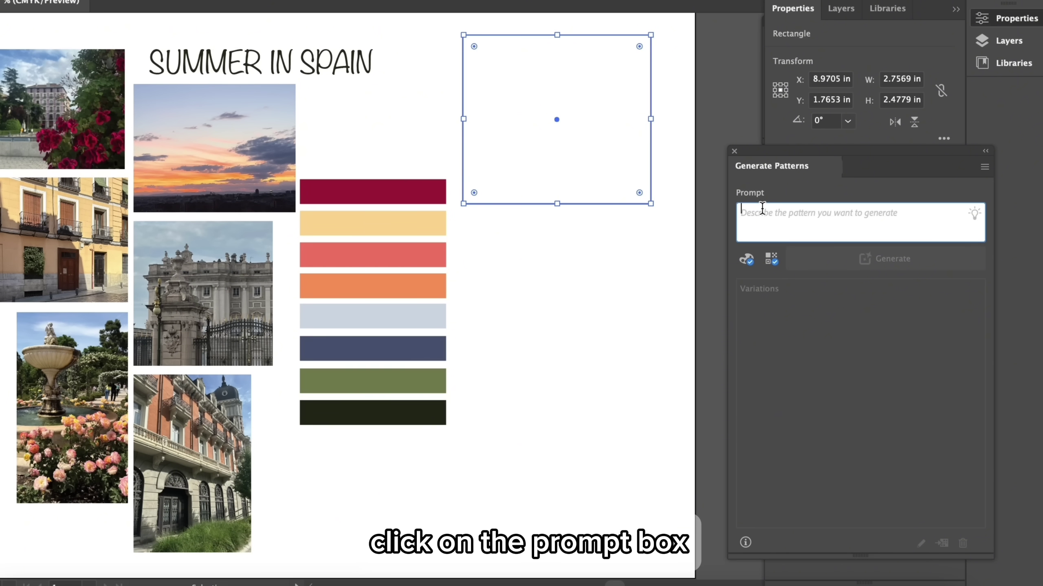
{"action": "type", "text": "Flo"}
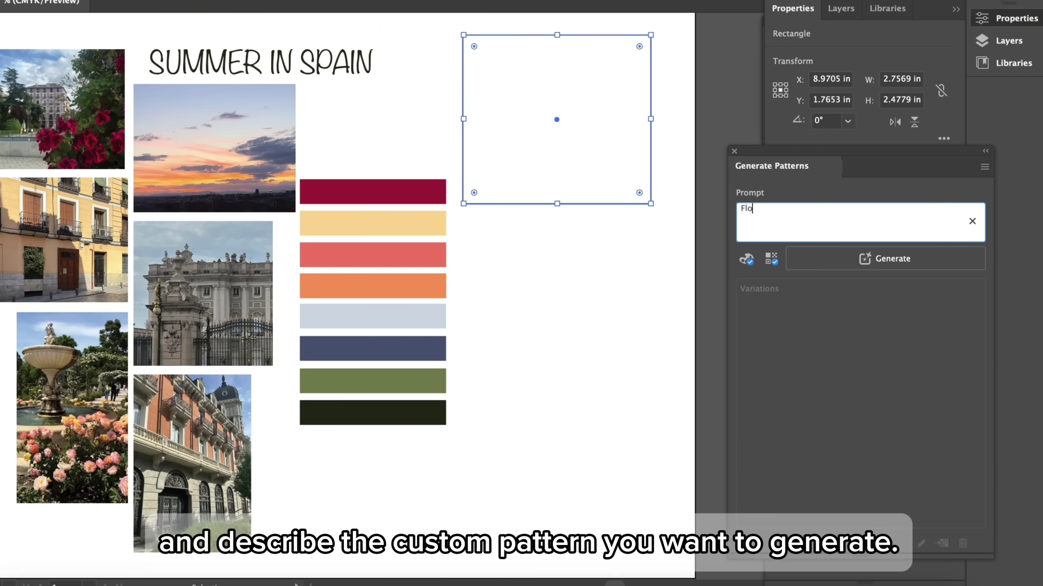
{"action": "type", "text": "ral v"}
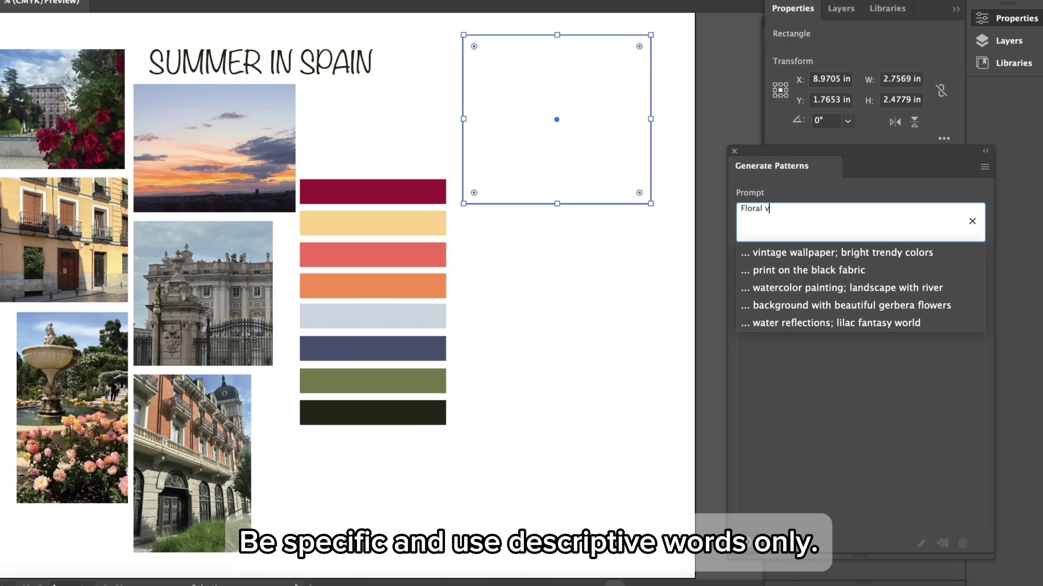
{"action": "type", "text": "intage wate"}
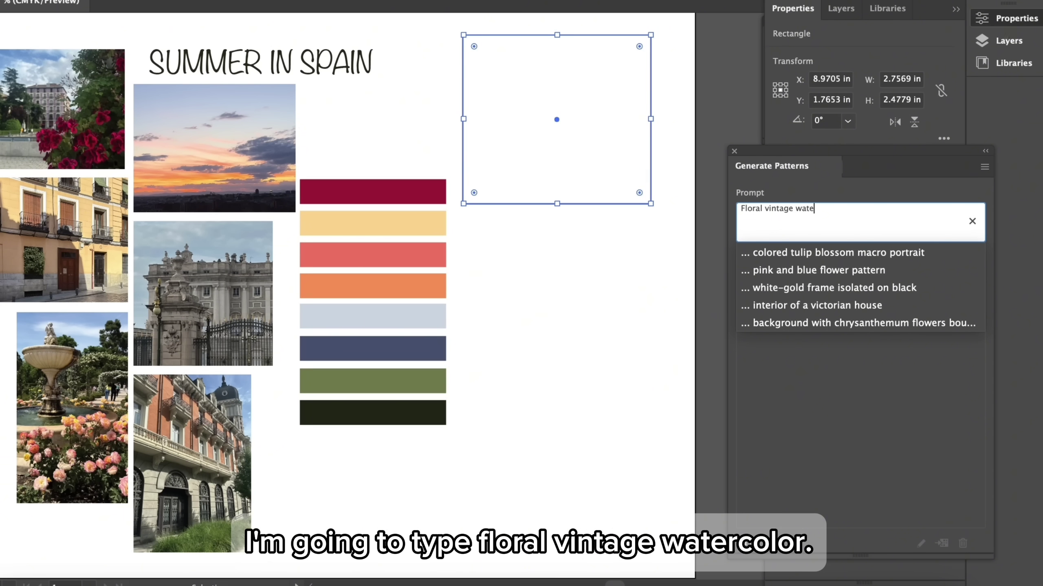
{"action": "type", "text": "rcolor"}
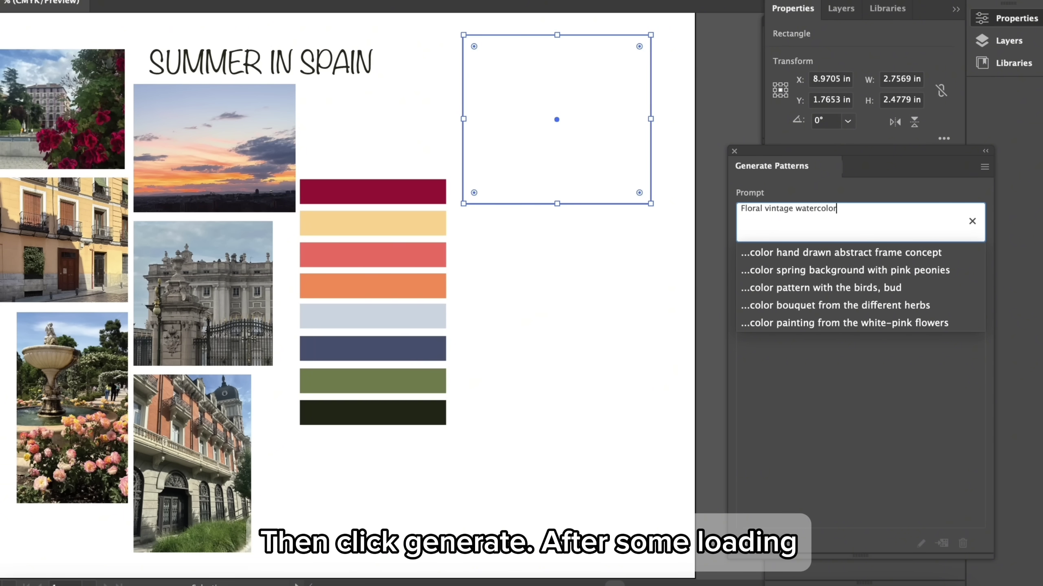
{"action": "key", "text": "Return"}
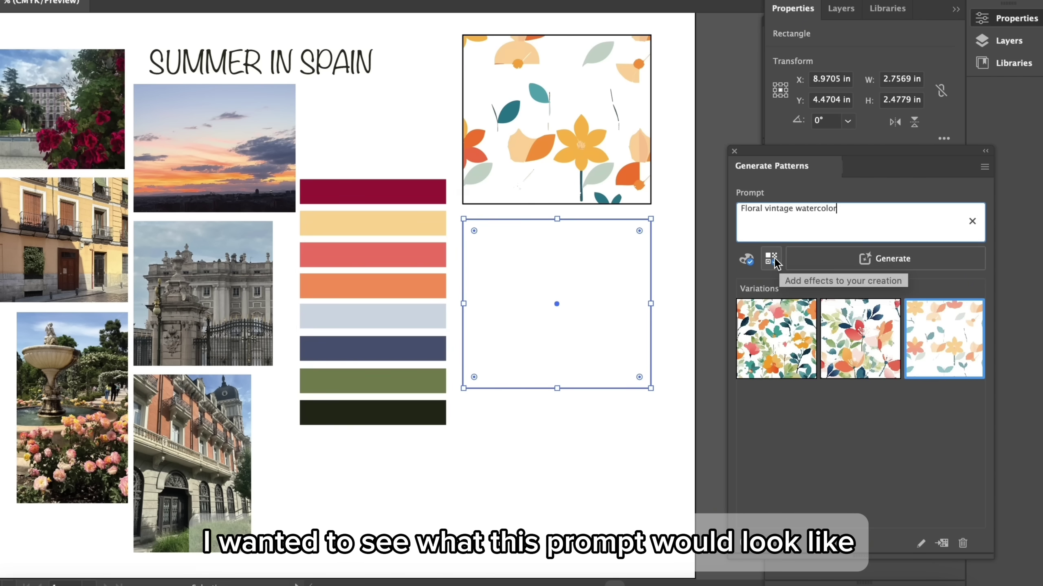
Regenerate the floral patterns in Flat Design, then Doodle style
{"action": "left_click", "coordinate": [771, 259]}
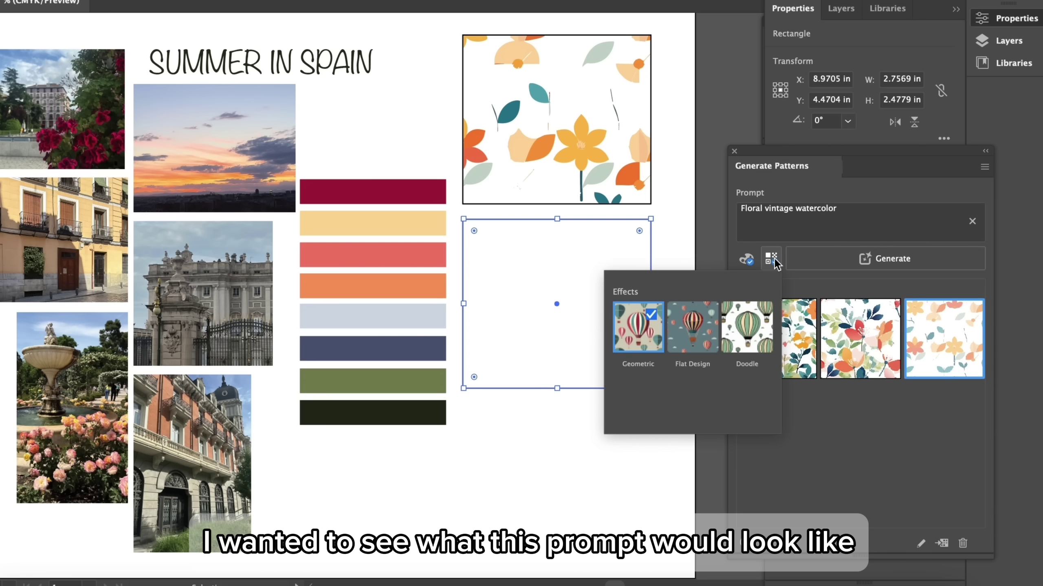
{"action": "left_click", "coordinate": [712, 313]}
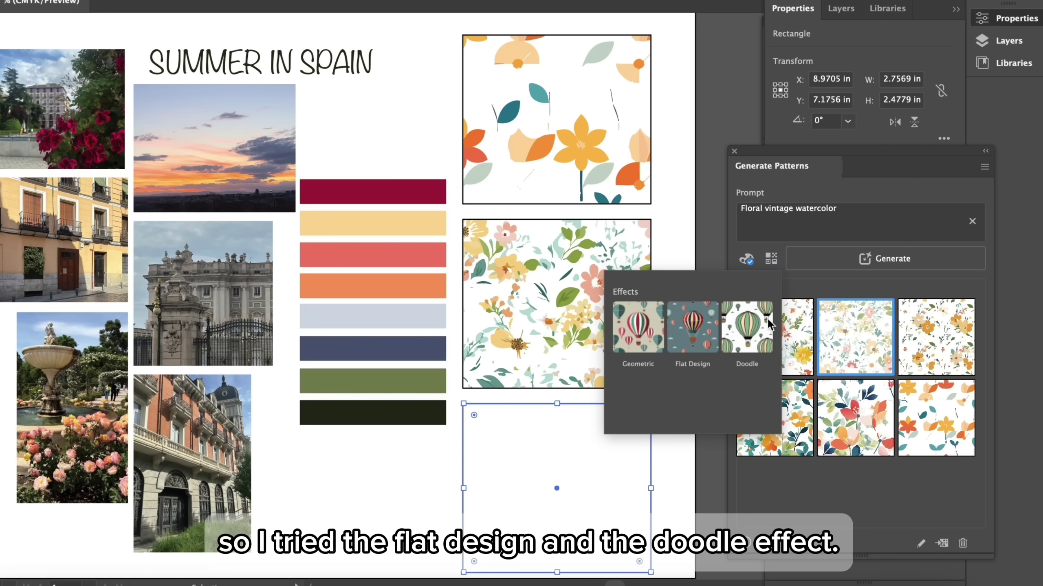
{"action": "left_click", "coordinate": [764, 325]}
{"action": "left_click", "coordinate": [882, 259]}
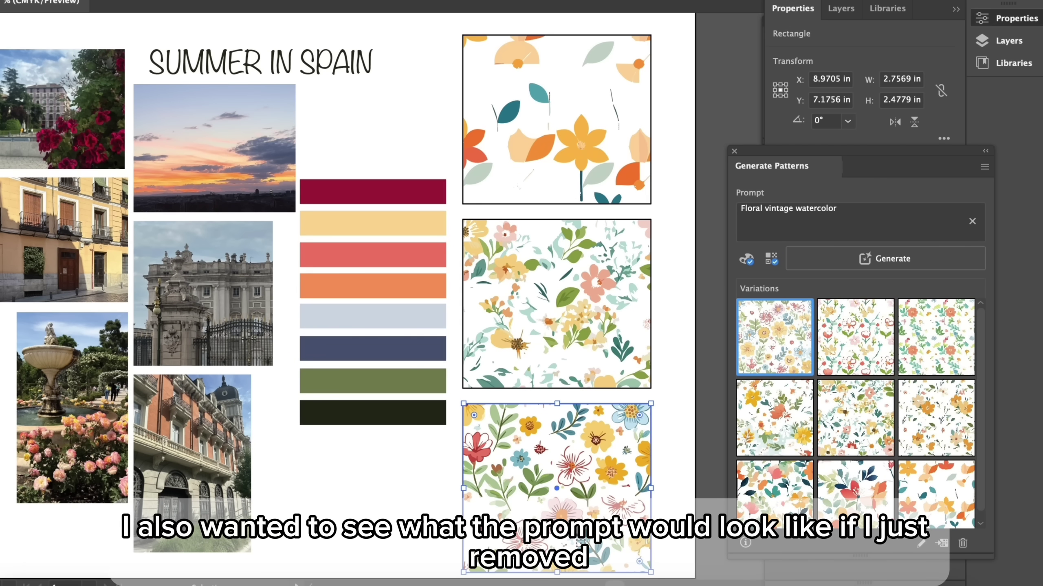
Reopen Color & Tone and edit the Specify Colors set
{"action": "left_click", "coordinate": [747, 257]}
{"action": "left_click", "coordinate": [746, 258]}
{"action": "left_click", "coordinate": [747, 258]}
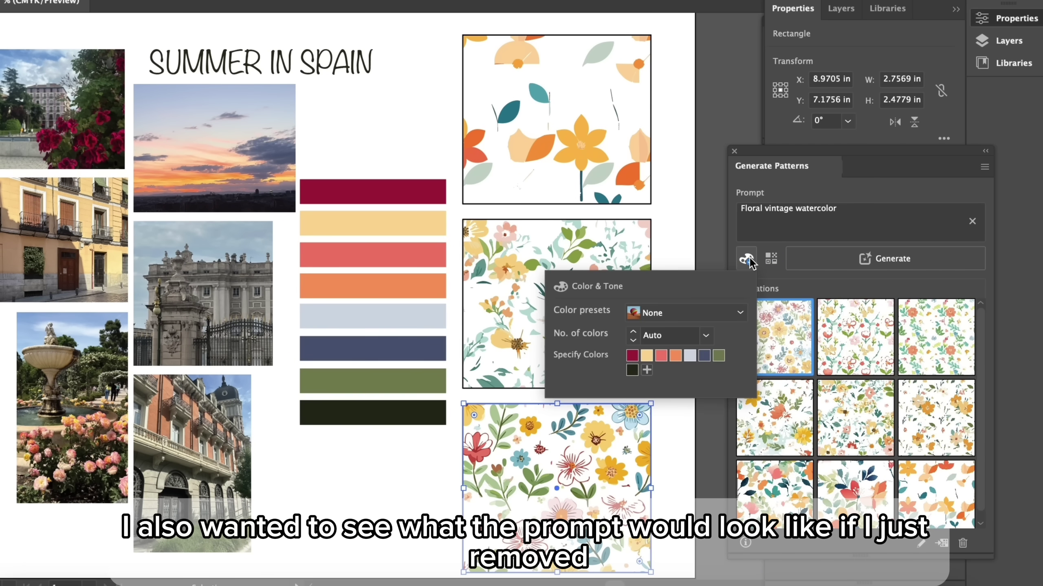
{"action": "left_click", "coordinate": [646, 369]}
{"action": "left_click", "coordinate": [646, 366]}
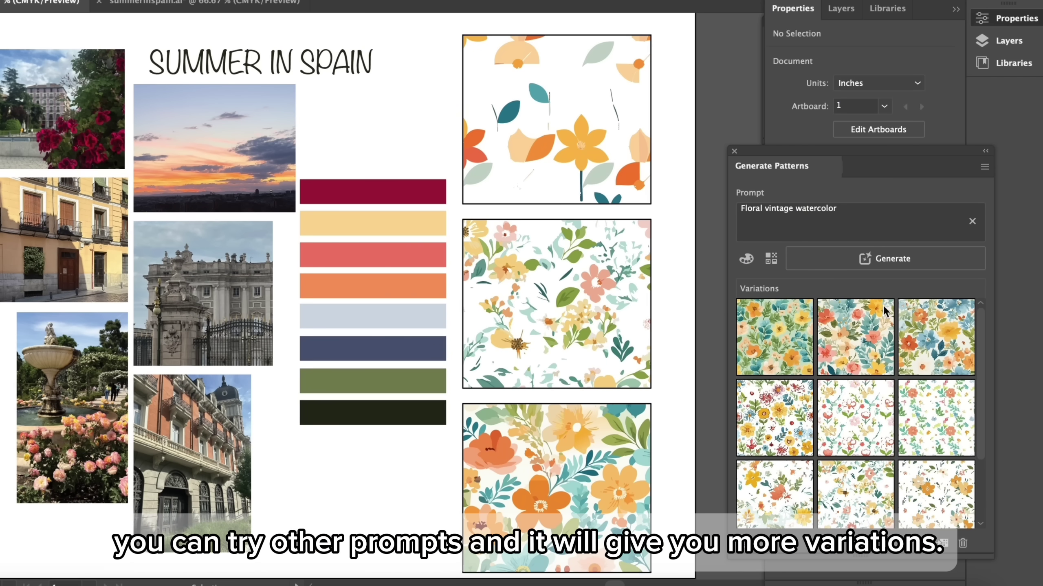
Generate 'Roses vintage watercolor' patterns and fill the middle rectangle with a rose variation
{"action": "triple_click", "coordinate": [788, 208]}
{"action": "type", "text": "Roses vintage watercolor"}
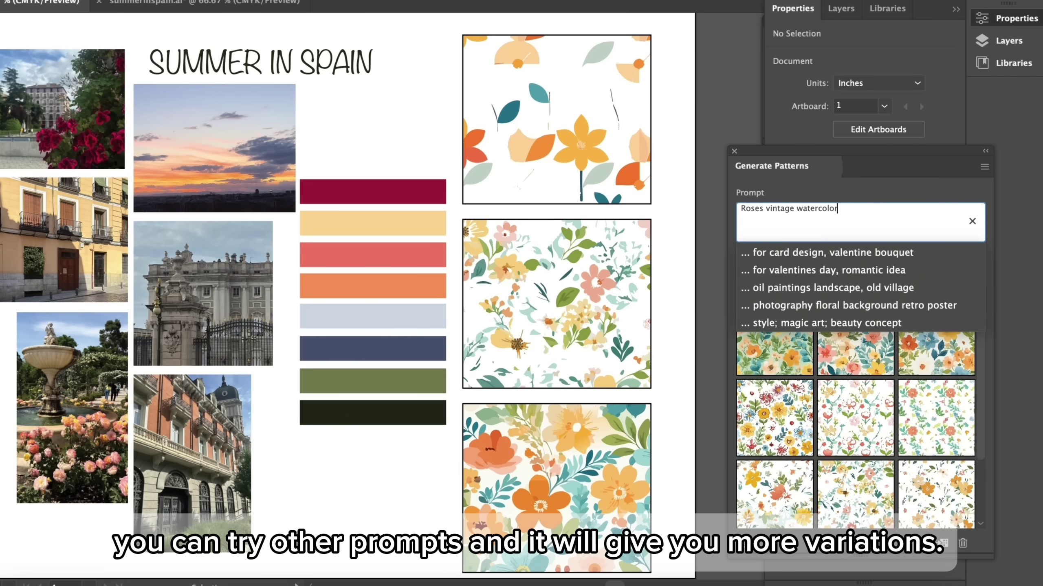
{"action": "left_click", "coordinate": [884, 258]}
{"action": "left_click", "coordinate": [829, 343]}
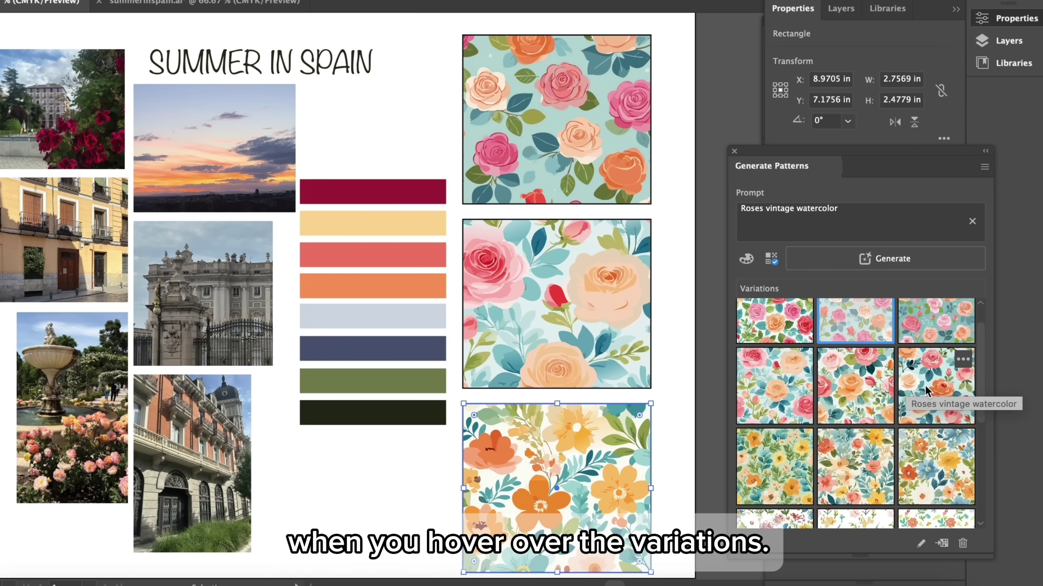
Open a floral variation in Edit Pattern mode
{"action": "mouse_move", "coordinate": [955, 455]}
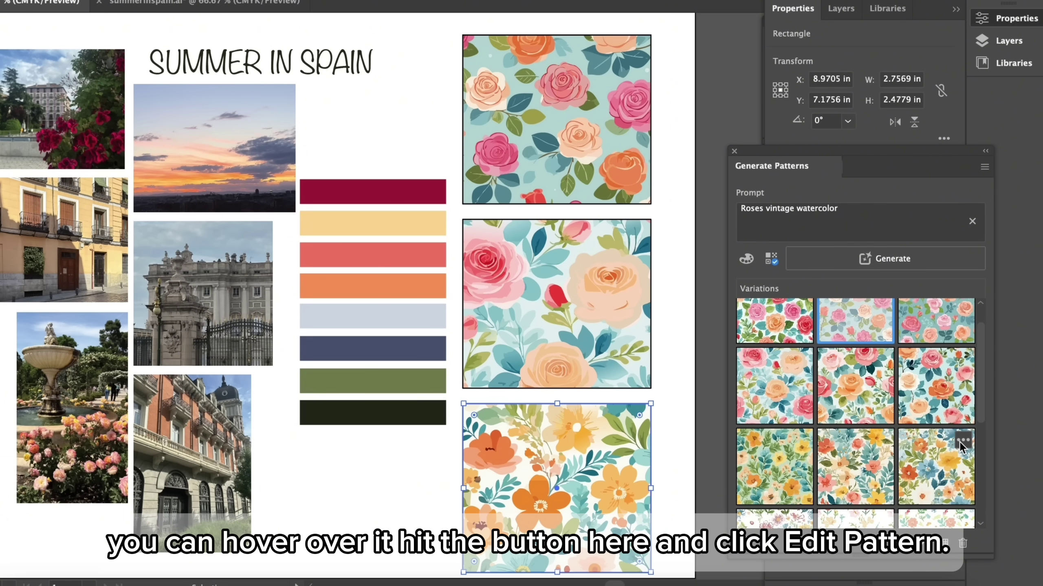
{"action": "left_click", "coordinate": [961, 441]}
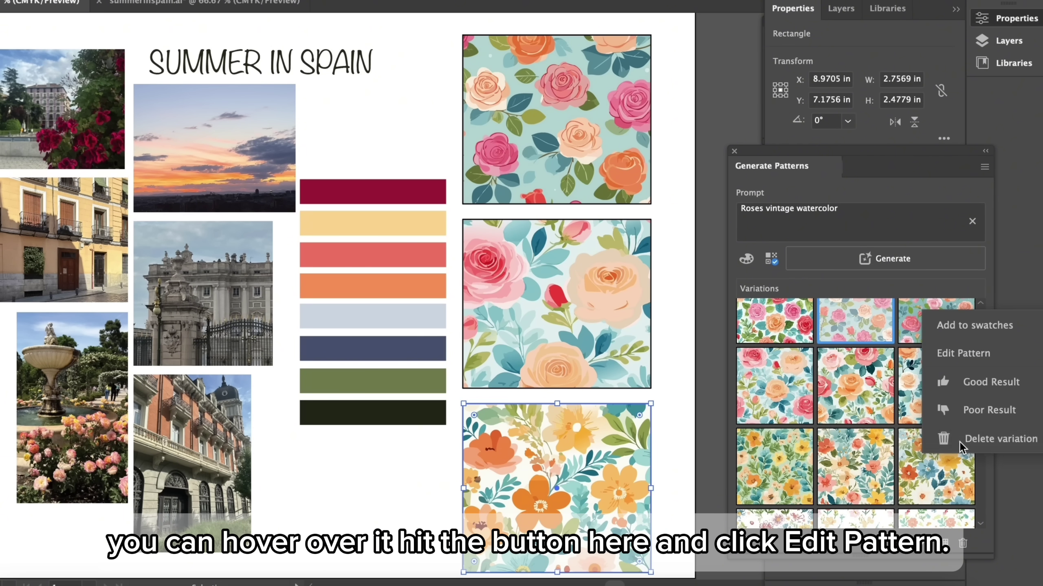
{"action": "left_click", "coordinate": [948, 356]}
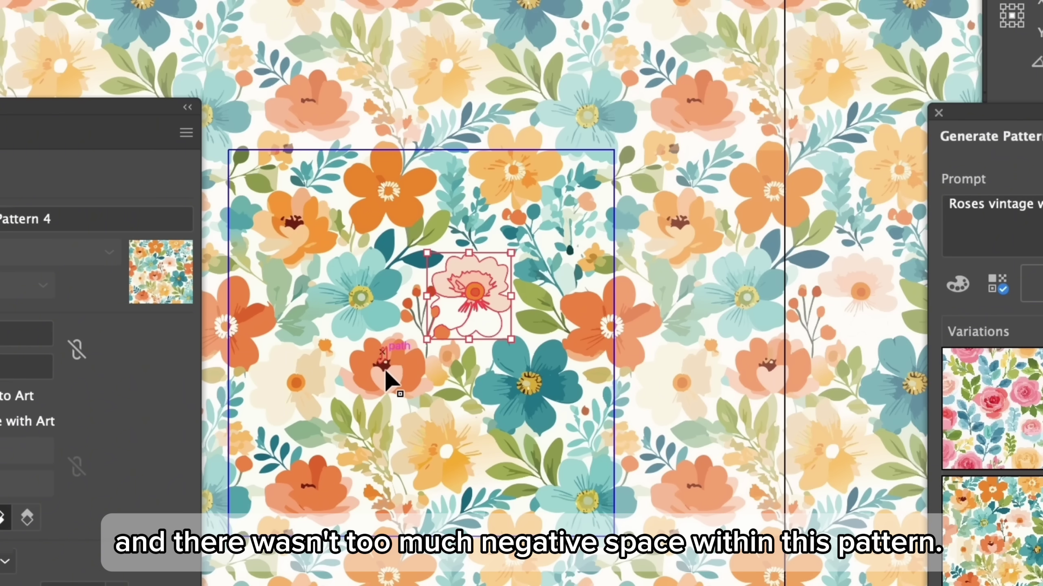
Draw the pale flower's missing lower petal with the Pen tool
{"action": "key", "text": "a"}
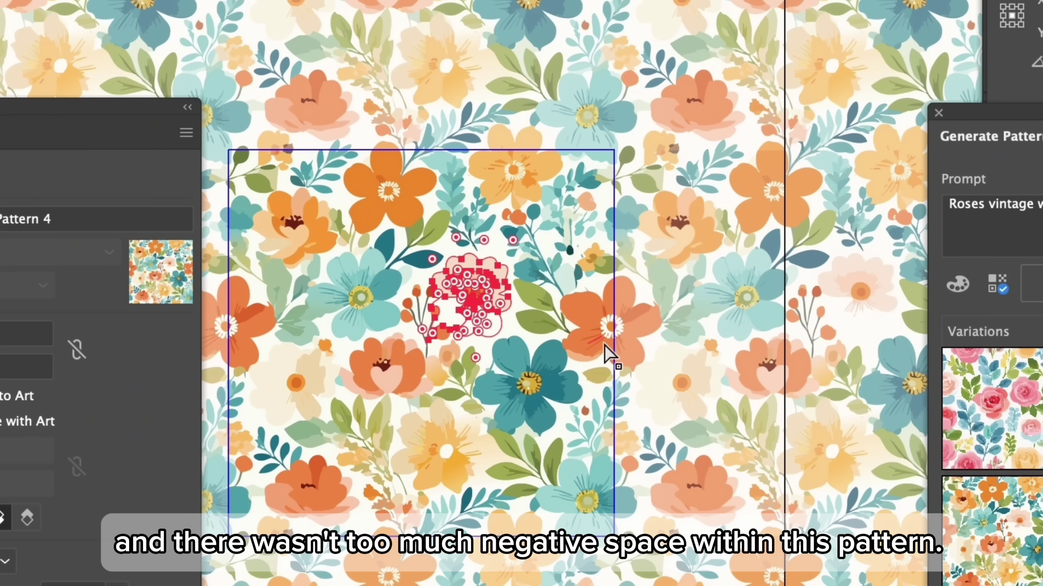
{"action": "key", "text": "ctrl+equal"}
{"action": "key", "text": "ctrl+equal"}
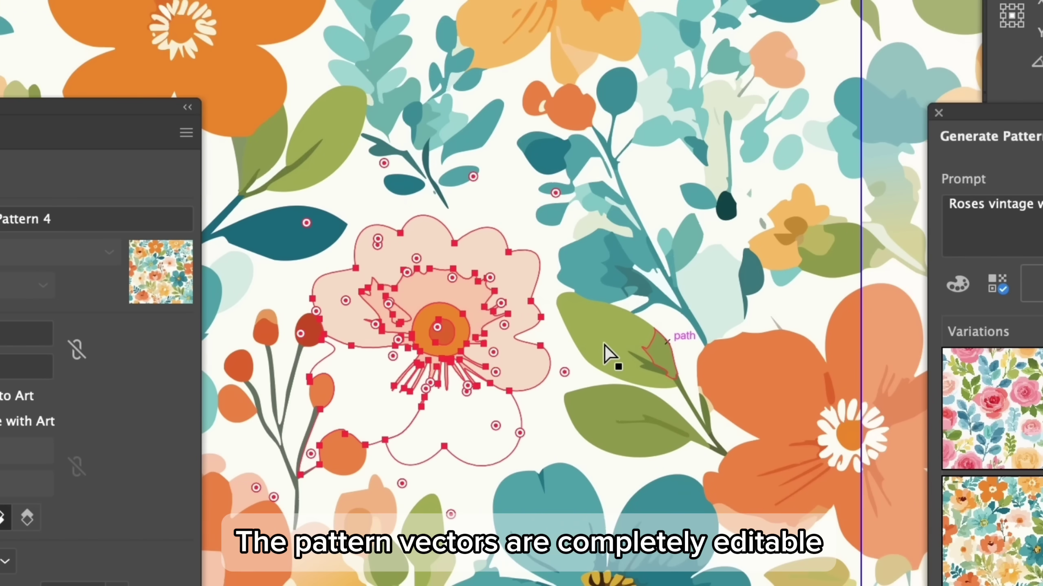
{"action": "left_click", "coordinate": [343, 391]}
{"action": "key", "text": "ctrl+equal"}
{"action": "key", "text": "p"}
{"action": "left_click", "coordinate": [311, 467]}
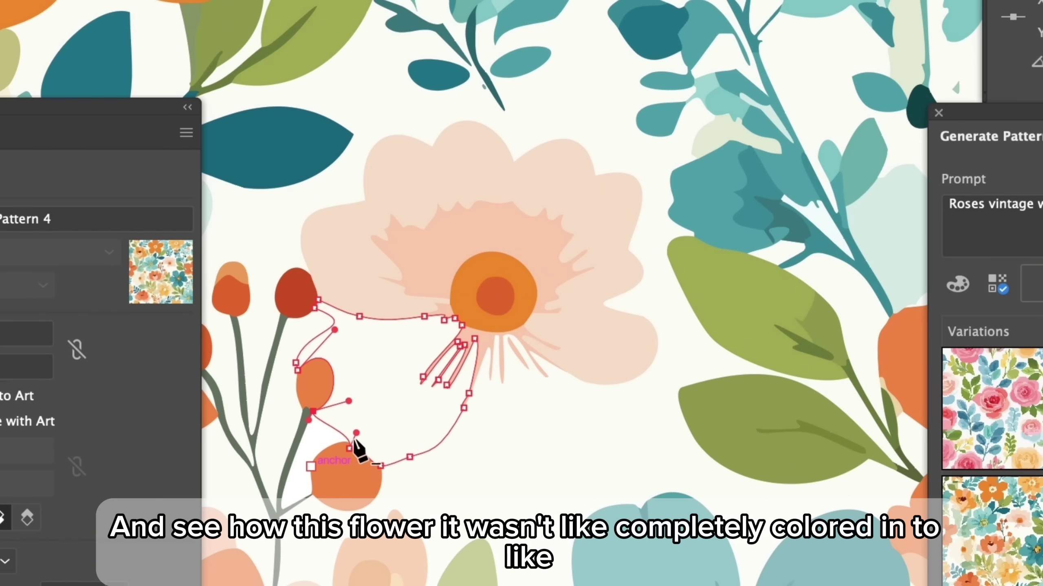
{"action": "left_click", "coordinate": [410, 457]}
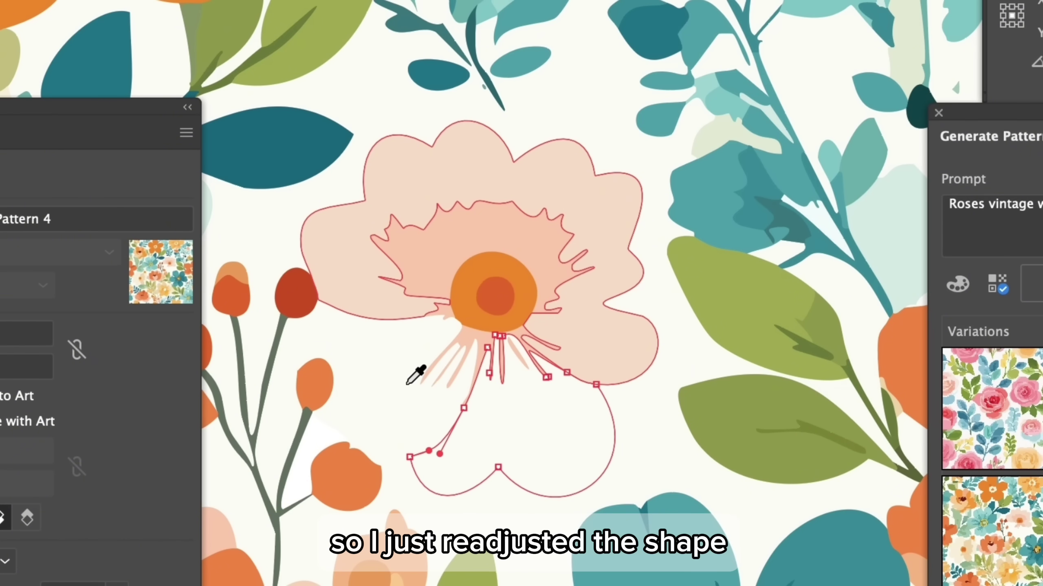
Recolour the new petal, the bud outline and the dark bud with sampled pale pink
{"action": "left_click", "coordinate": [405, 375]}
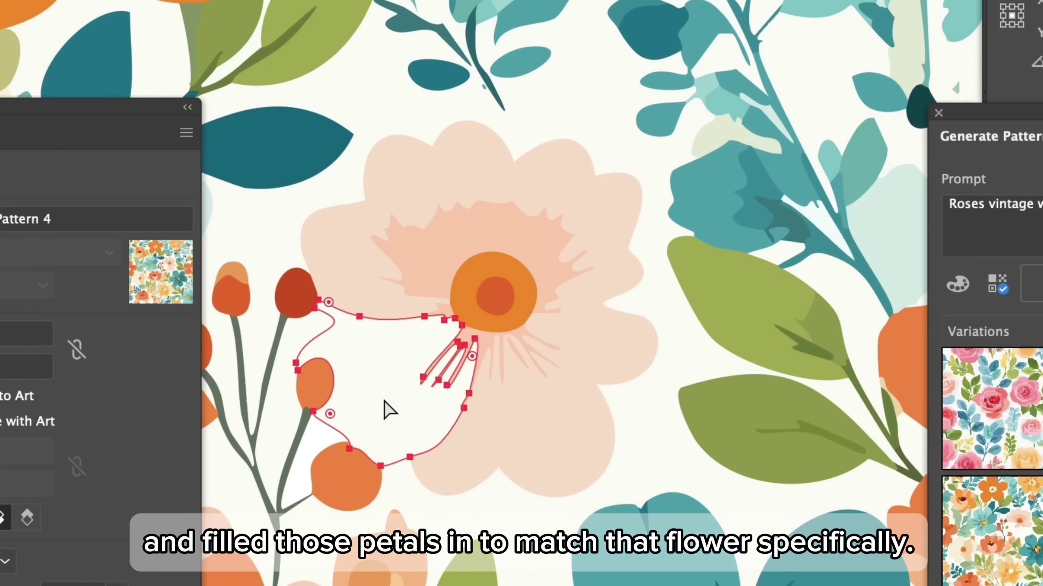
{"action": "key", "text": "comma"}
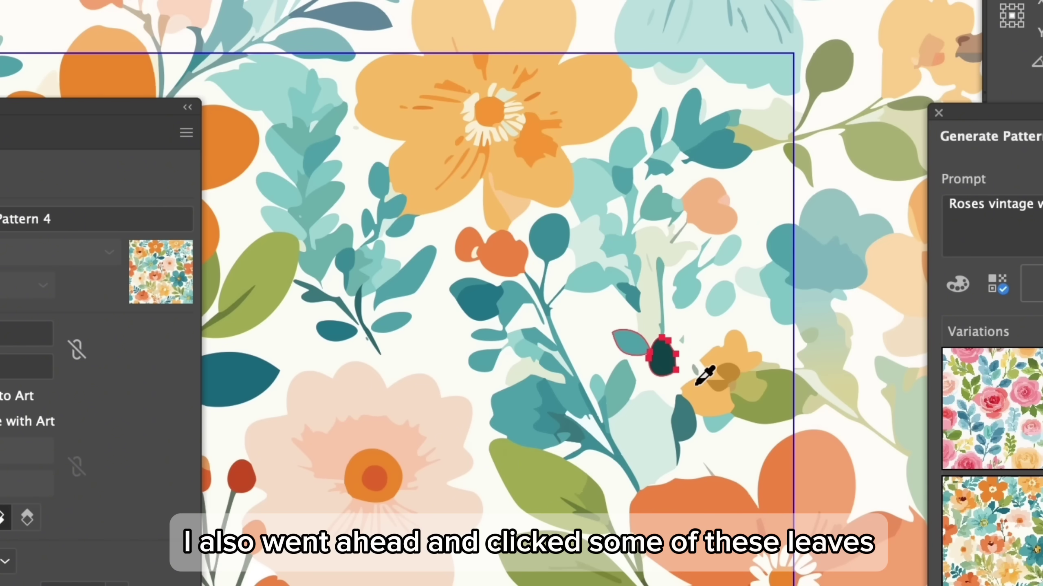
{"action": "left_click", "coordinate": [643, 354]}
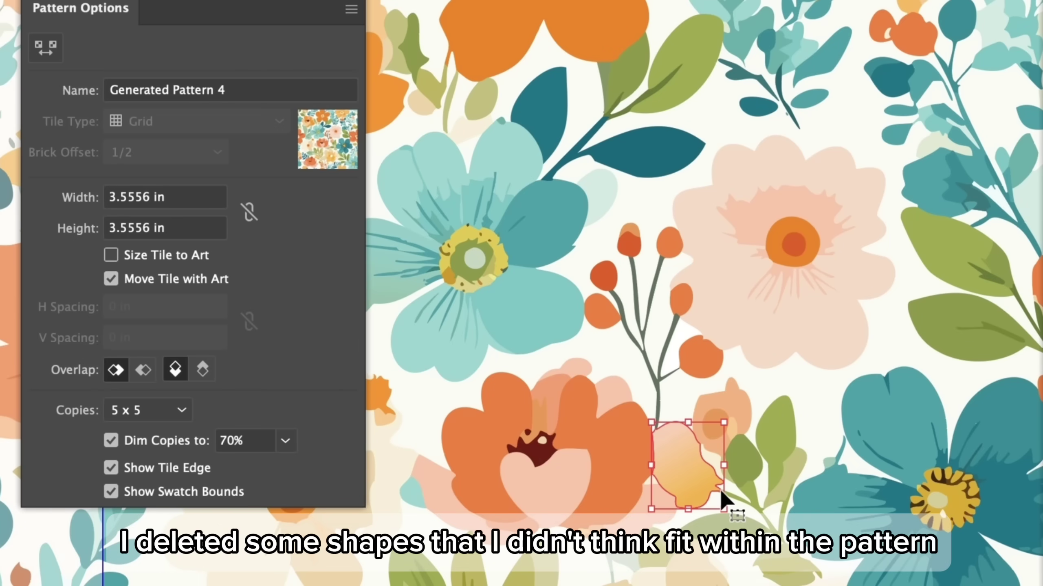
Delete the yellow-orange shape and resize a leaf to about 0.58 by 0.73 in
{"action": "key", "text": "Delete"}
{"action": "left_click", "coordinate": [717, 428]}
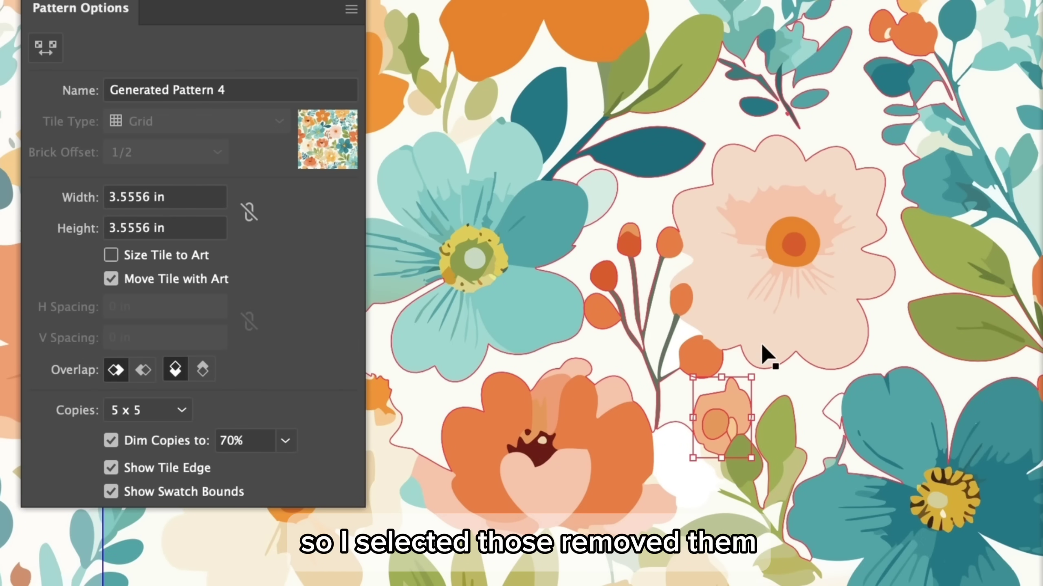
{"action": "left_click_drag", "start_coordinate": [652, 371], "coordinate": [649, 368]}
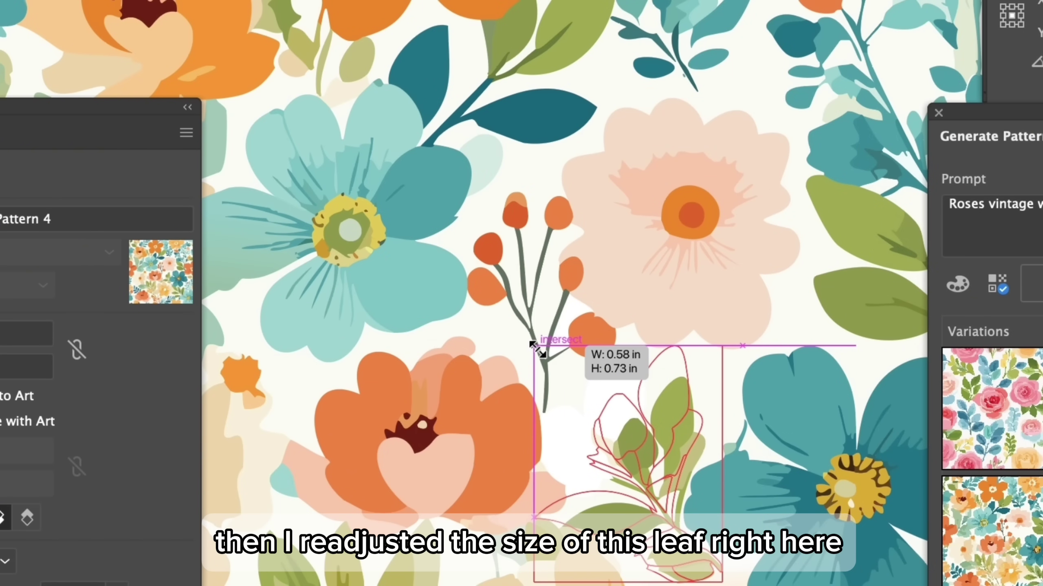
{"action": "left_click_drag", "start_coordinate": [534, 347], "coordinate": [533, 346]}
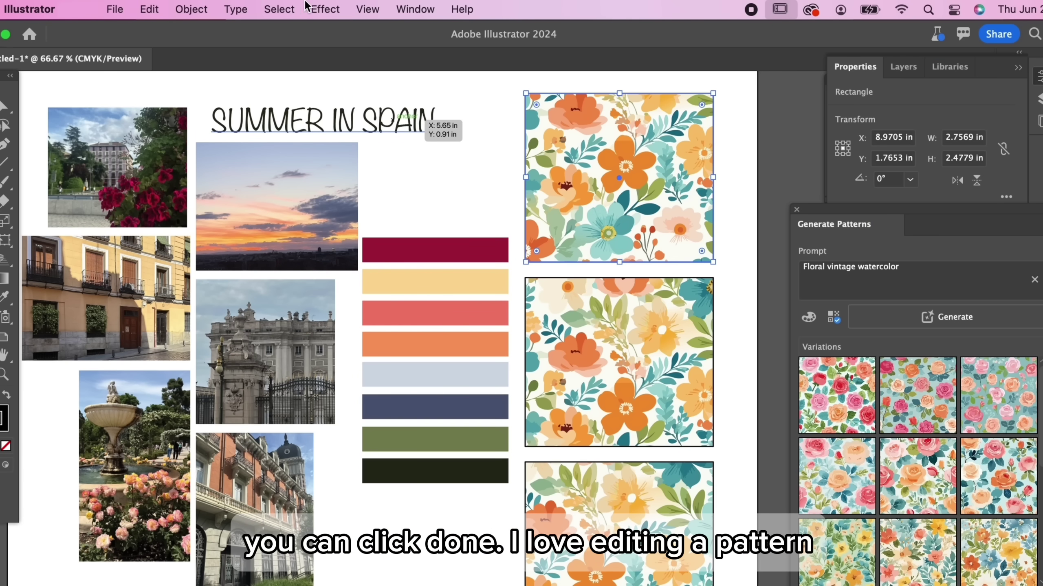
Open Generative Recolor from the Edit menu for the pattern
{"action": "left_click", "coordinate": [155, 11]}
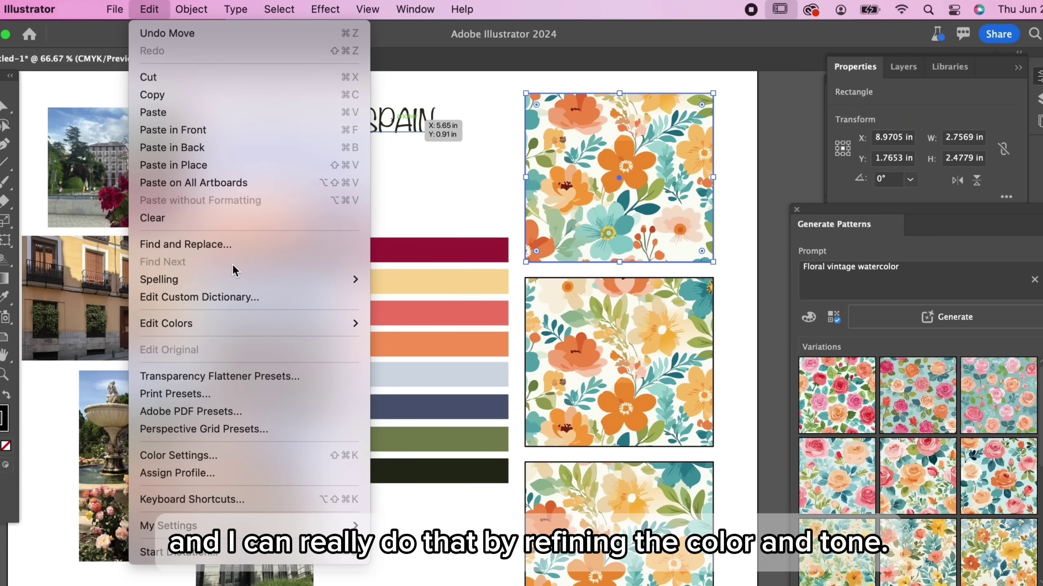
{"action": "mouse_move", "coordinate": [231, 329]}
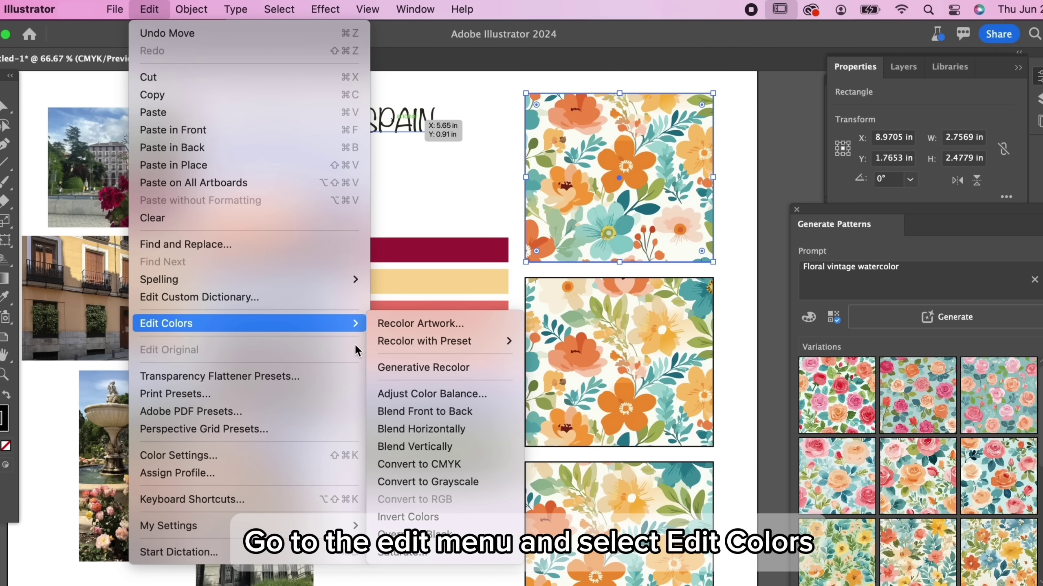
{"action": "left_click", "coordinate": [389, 365]}
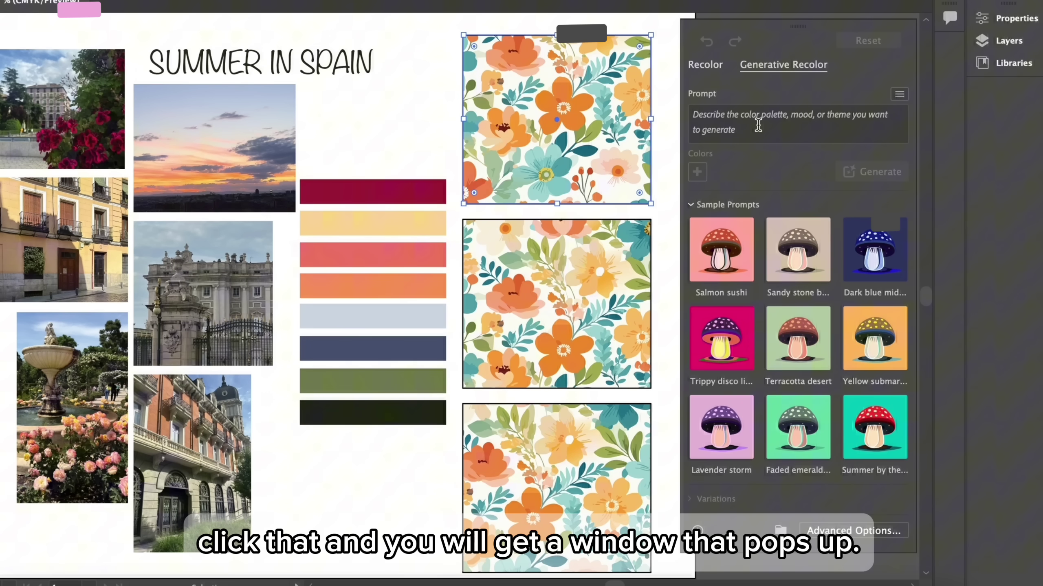
Generate 'vintage summer' recolor variations for the top pattern and apply one
{"action": "left_click", "coordinate": [741, 120]}
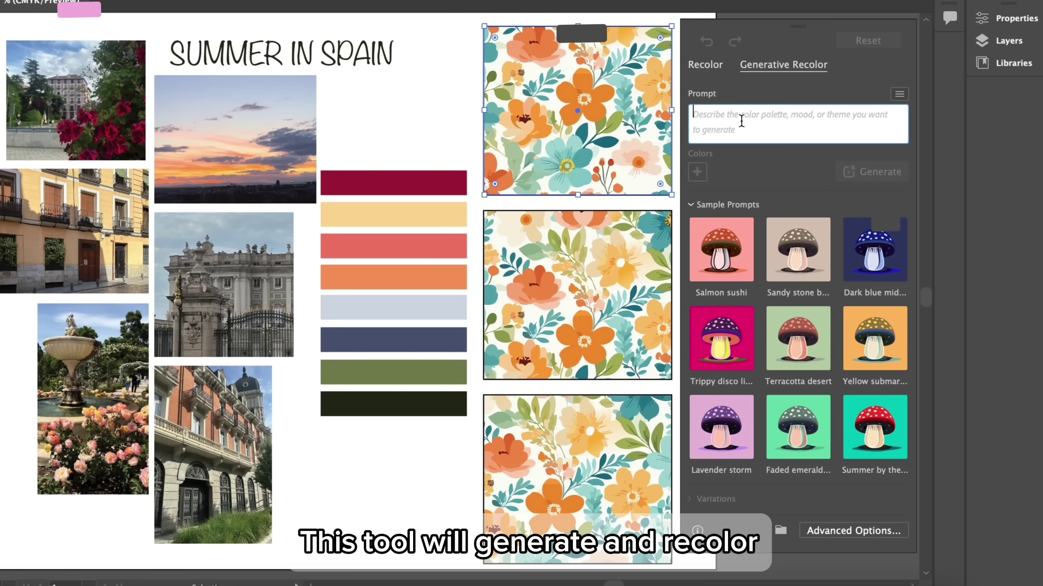
{"action": "type", "text": "vintage"}
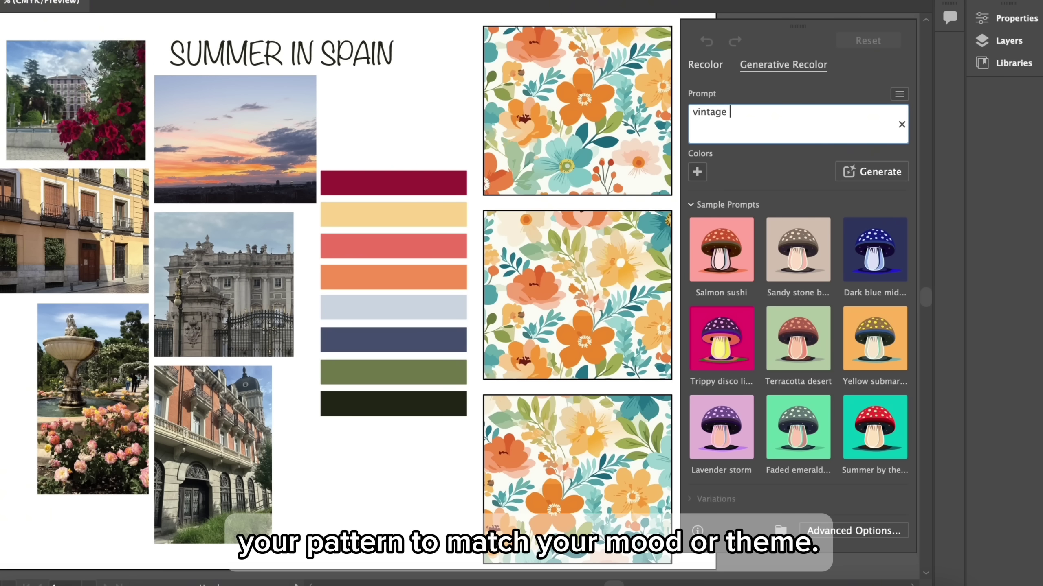
{"action": "left_click", "coordinate": [578, 110]}
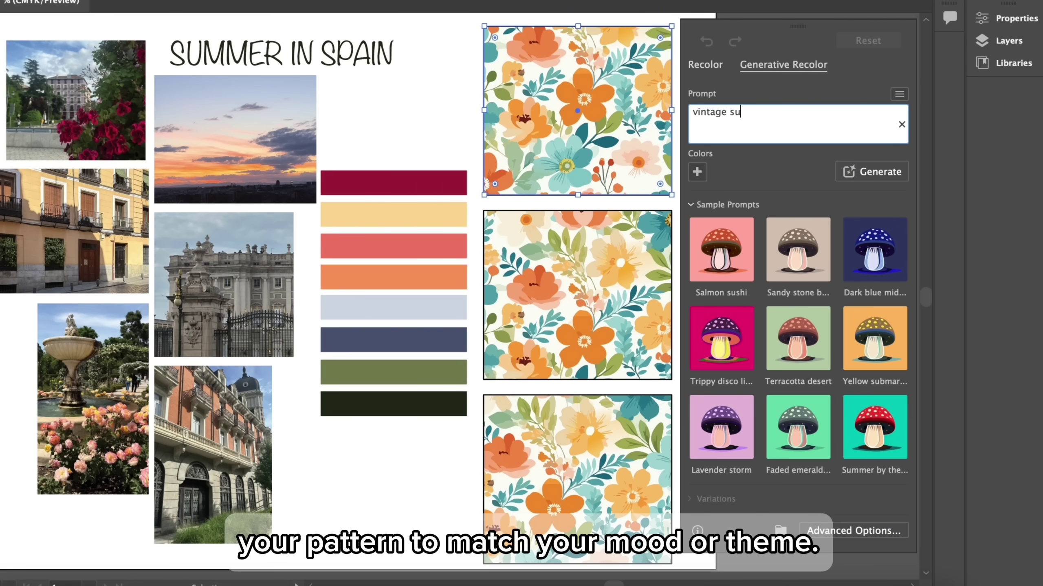
{"action": "type", "text": "mer"}
{"action": "key", "text": "Return"}
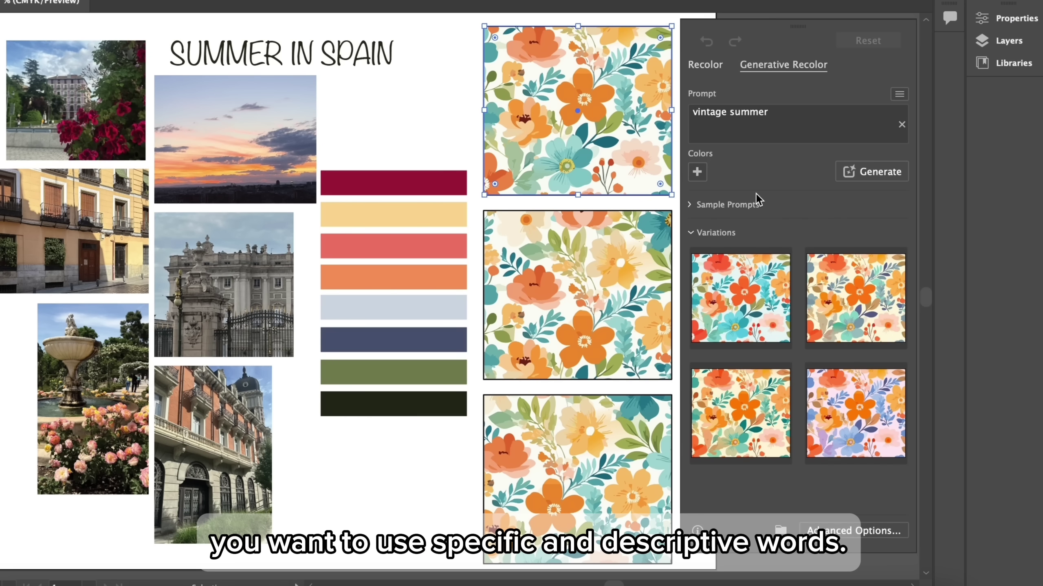
{"action": "left_click", "coordinate": [742, 414]}
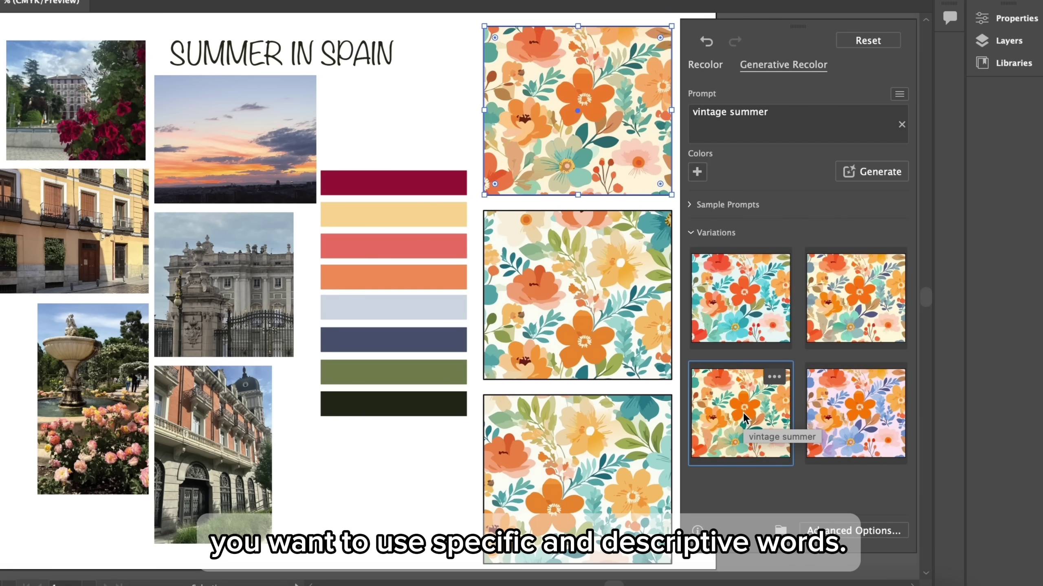
Apply the fourth variation to the top pattern, then recolor the middle one guided by a coral mood-board colour
{"action": "left_click", "coordinate": [844, 416]}
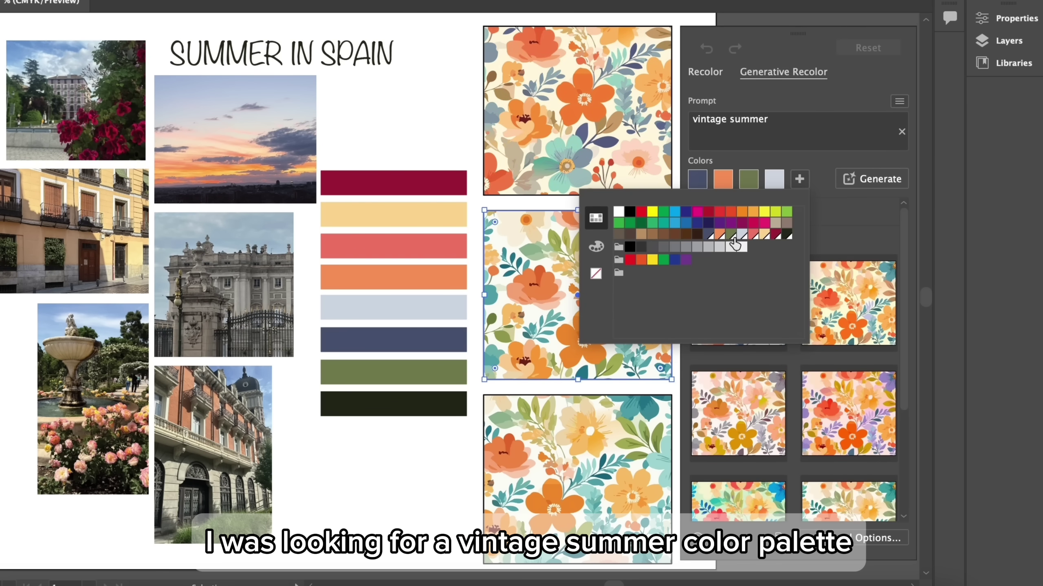
{"action": "left_click", "coordinate": [753, 234]}
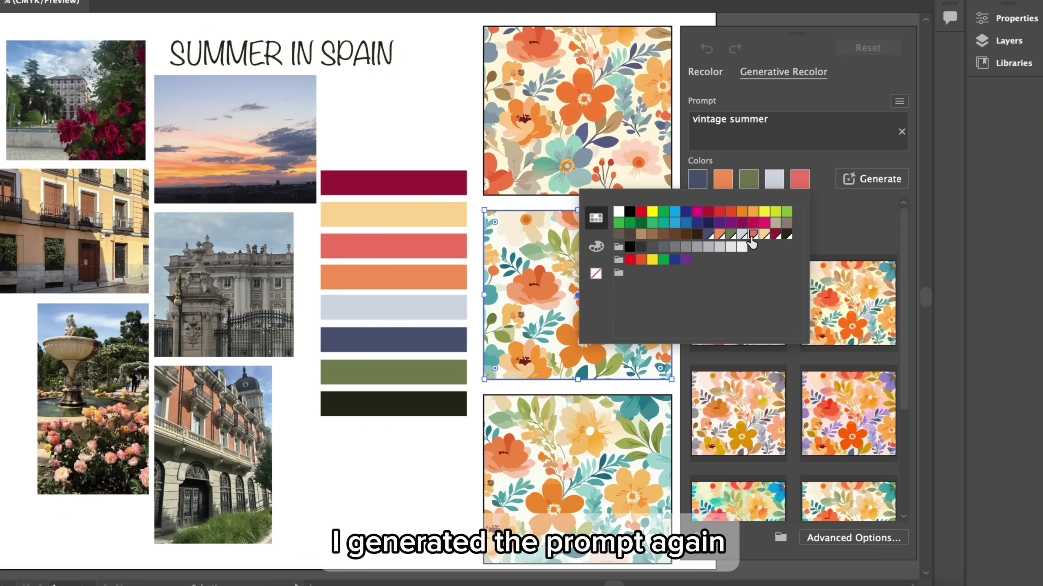
{"action": "left_click", "coordinate": [819, 186]}
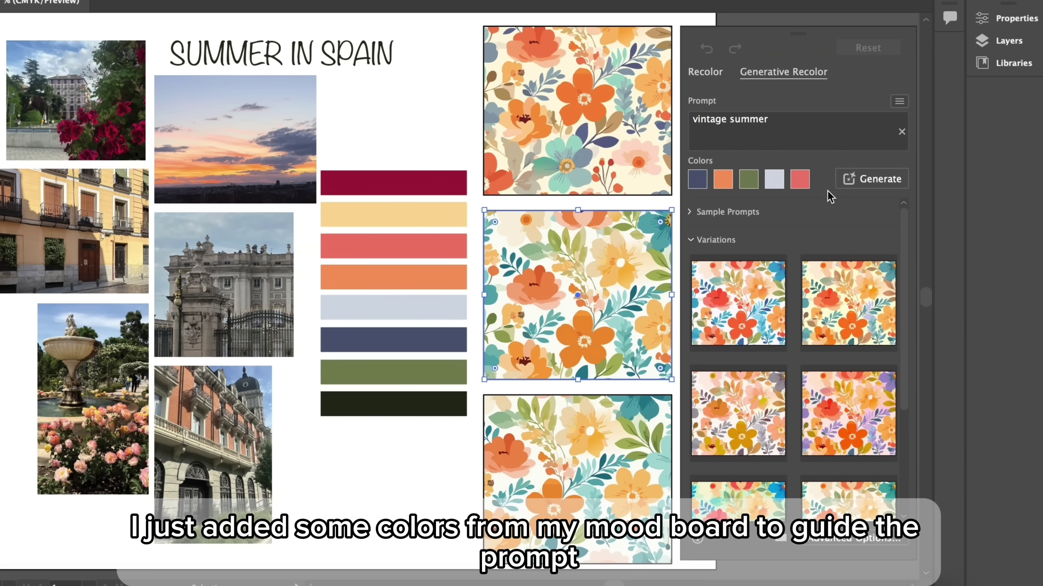
{"action": "left_click", "coordinate": [850, 178]}
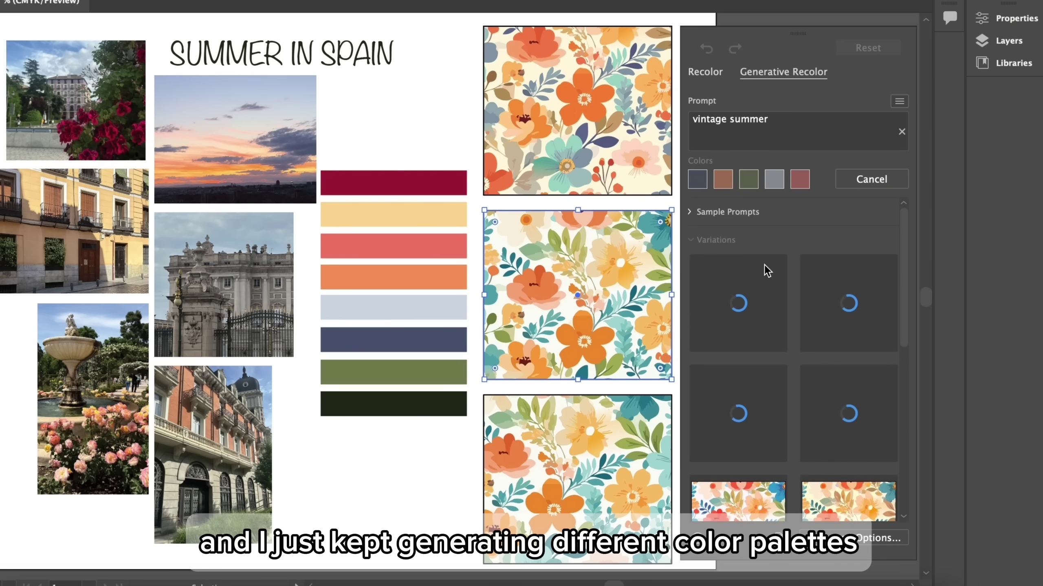
{"action": "left_click", "coordinate": [860, 316]}
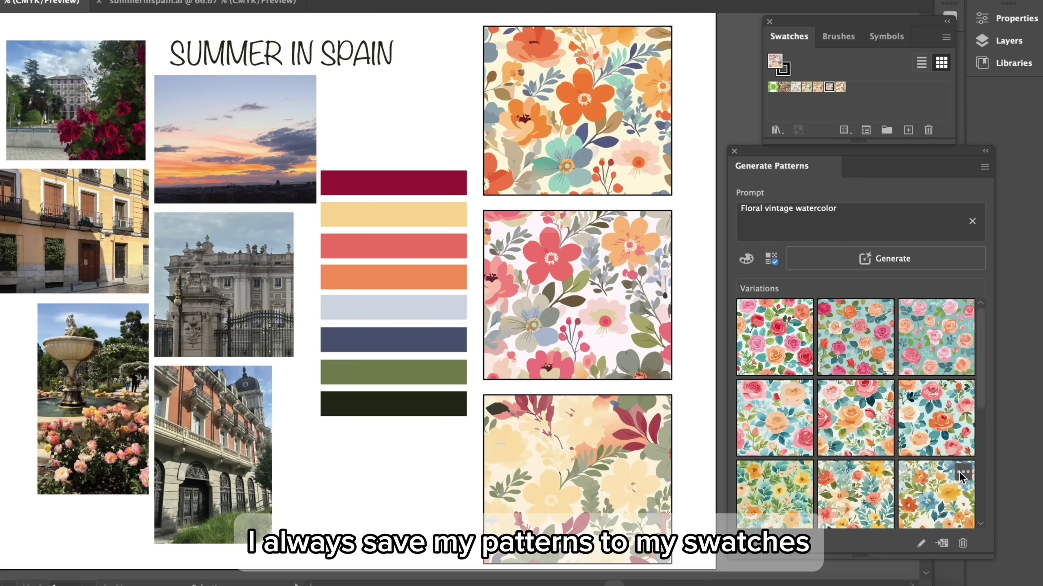
Save the bottom-right floral variation to Swatches and open Object > Transform for scaling
{"action": "left_click", "coordinate": [961, 473]}
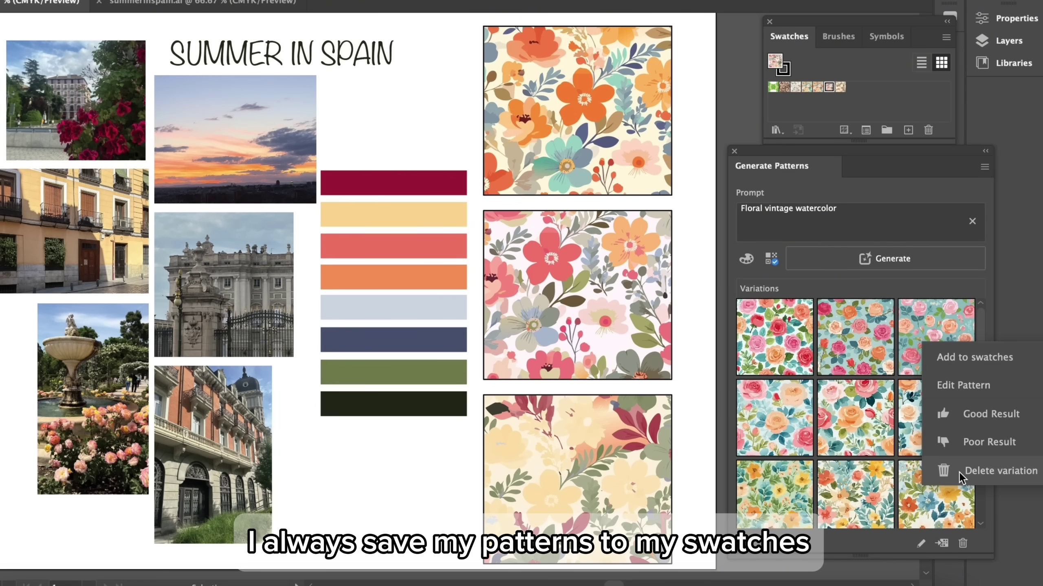
{"action": "left_click", "coordinate": [952, 361]}
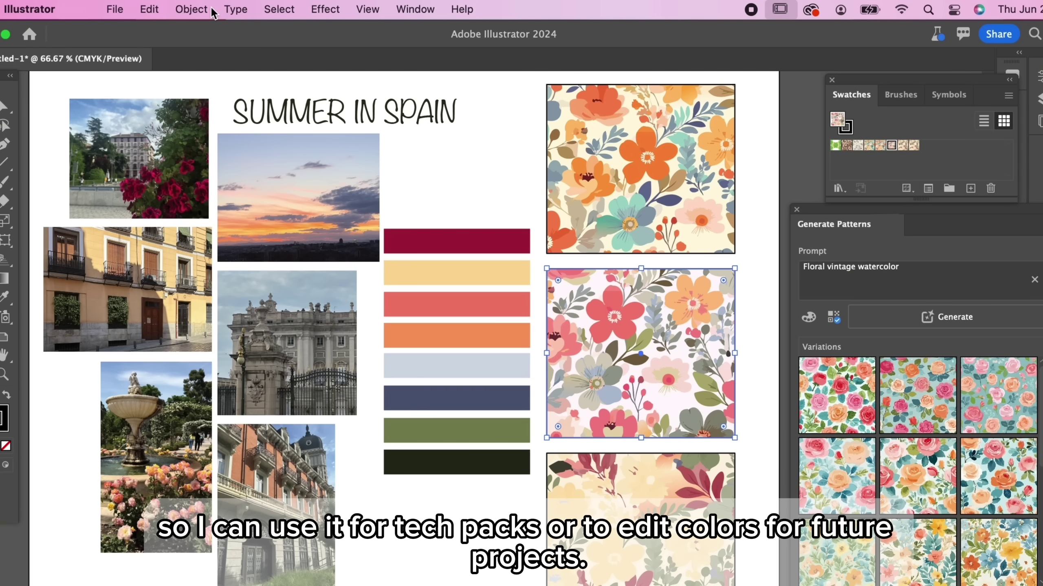
{"action": "left_click", "coordinate": [192, 9]}
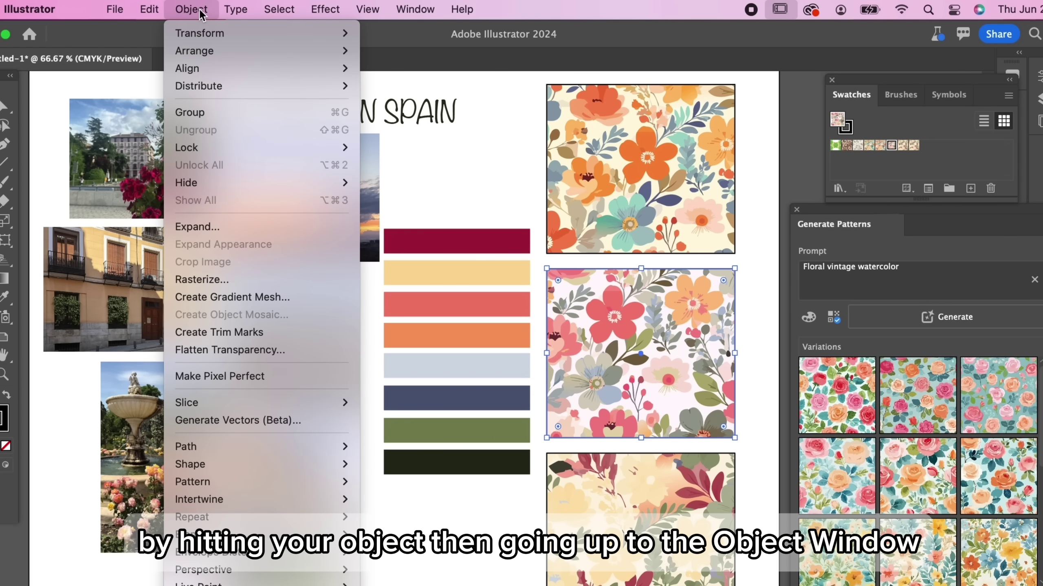
{"action": "mouse_move", "coordinate": [201, 42]}
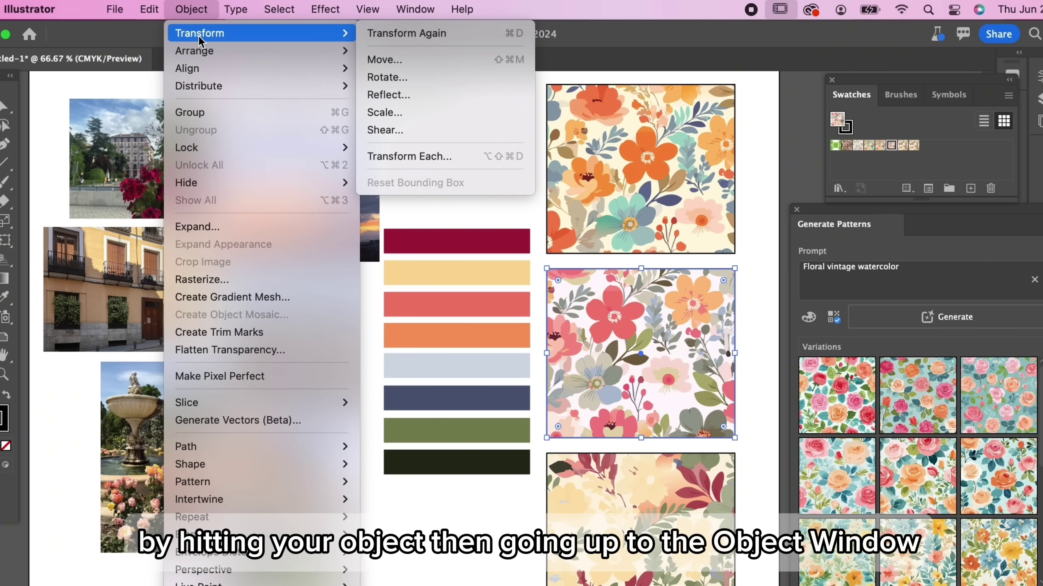
Scale only the middle rectangle's pattern to 50%, leaving the rectangle unchanged, with Preview on
{"action": "left_click", "coordinate": [400, 112]}
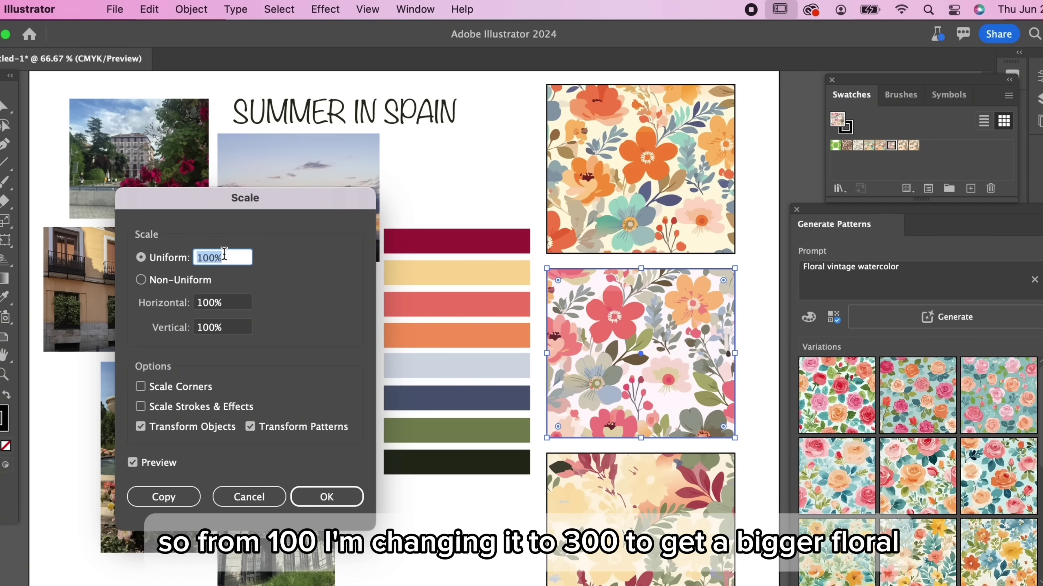
{"action": "left_click", "coordinate": [203, 260]}
{"action": "key", "text": "BackSpace"}
{"action": "type", "text": "3"}
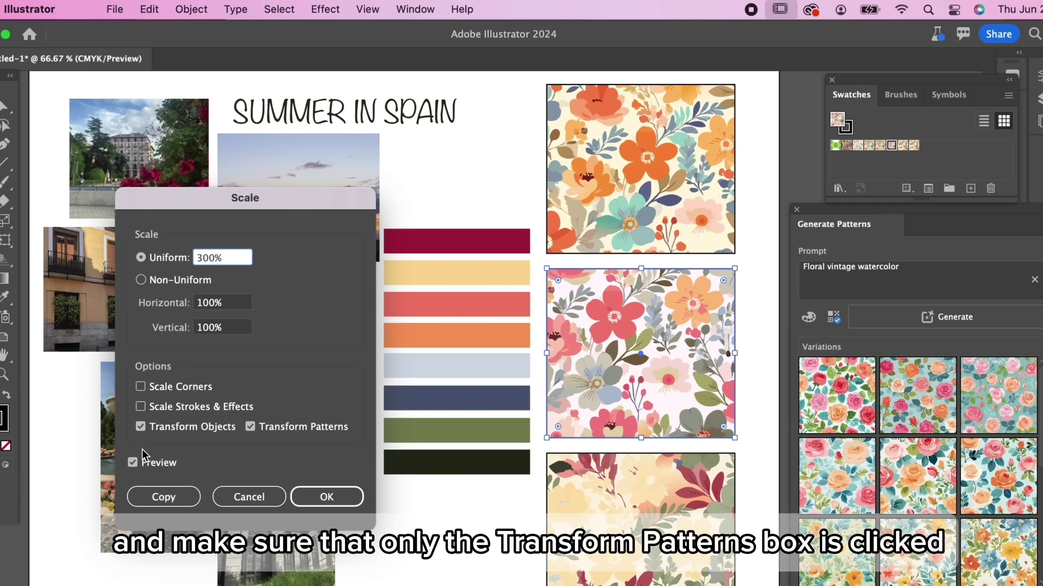
{"action": "left_click", "coordinate": [140, 428]}
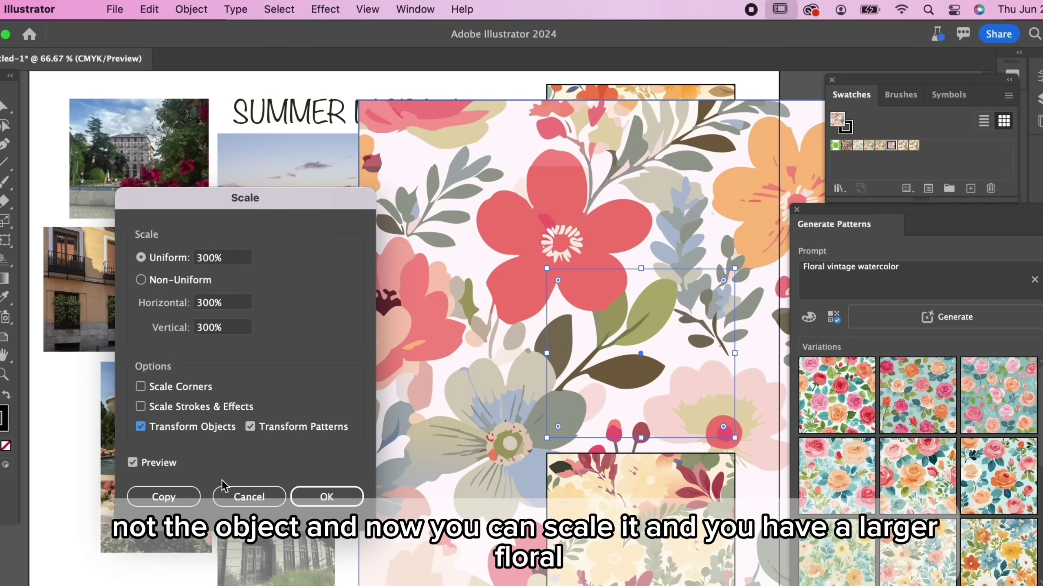
{"action": "left_click", "coordinate": [330, 506]}
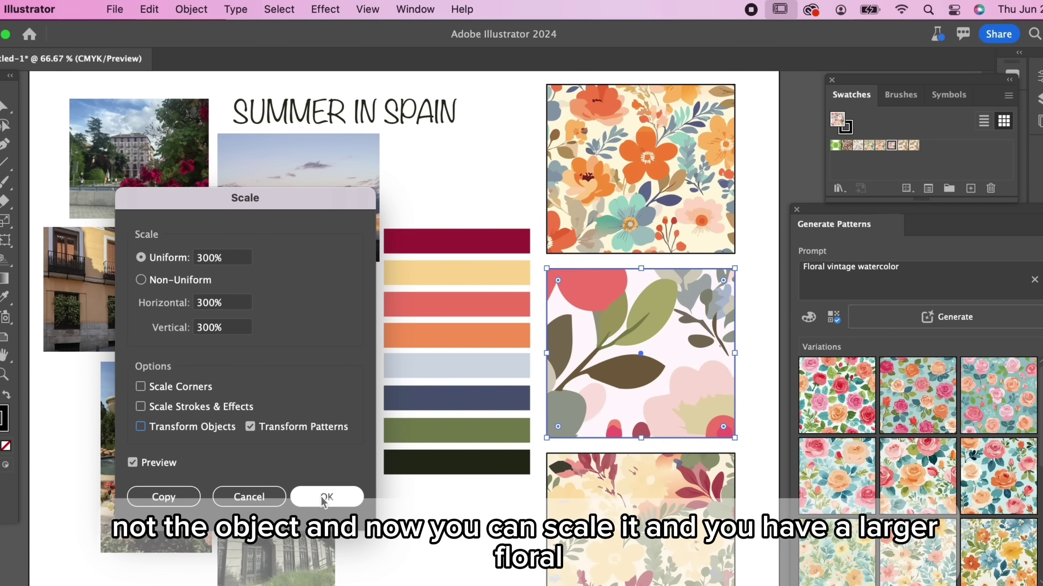
{"action": "left_click", "coordinate": [324, 498]}
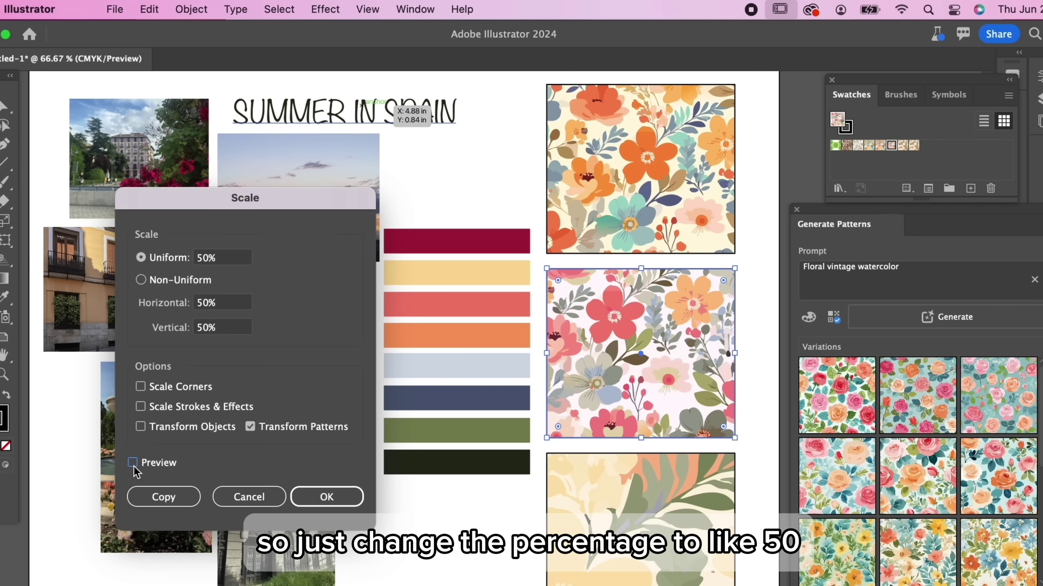
{"action": "left_click", "coordinate": [133, 463]}
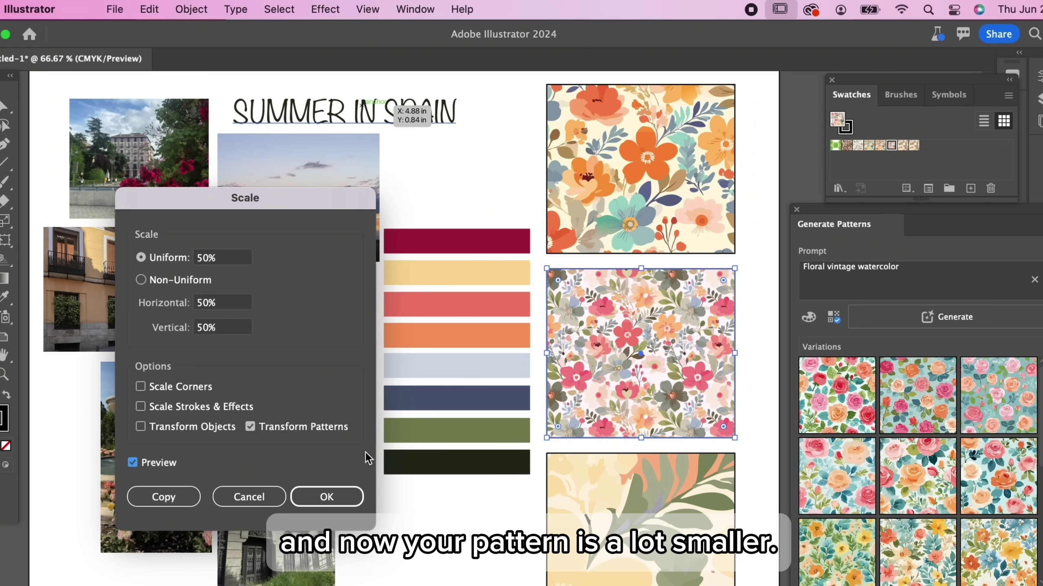